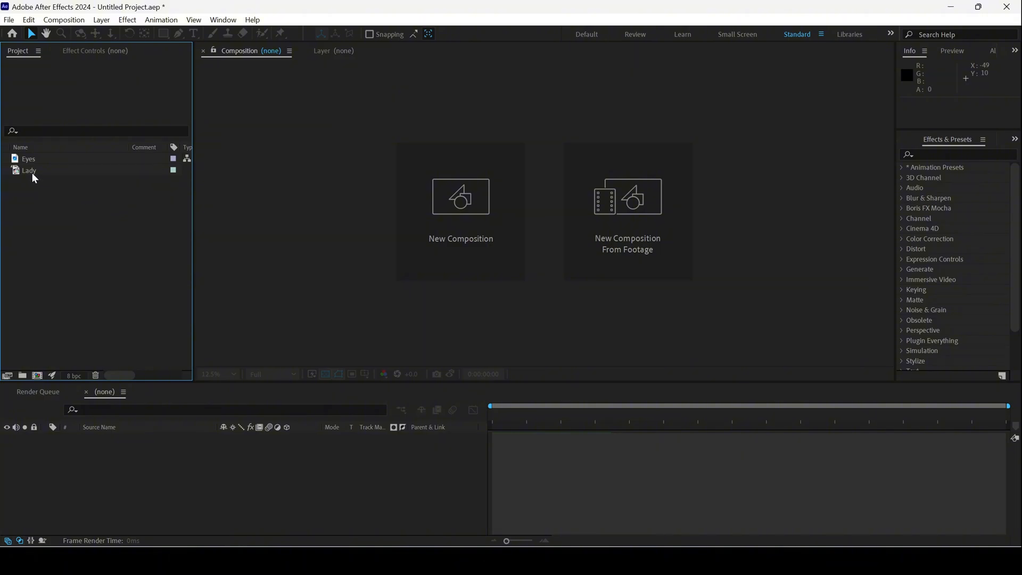
# Create a composition from the Lady footage and preview its playback.
pyautogui.click(33, 173)
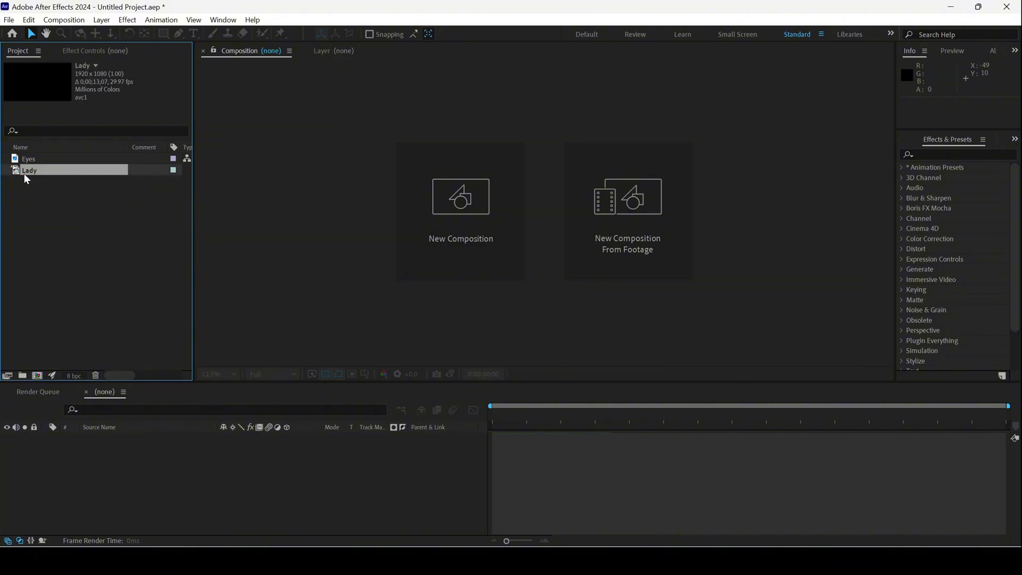
pyautogui.moveTo(30, 168); pyautogui.dragTo(446, 200)
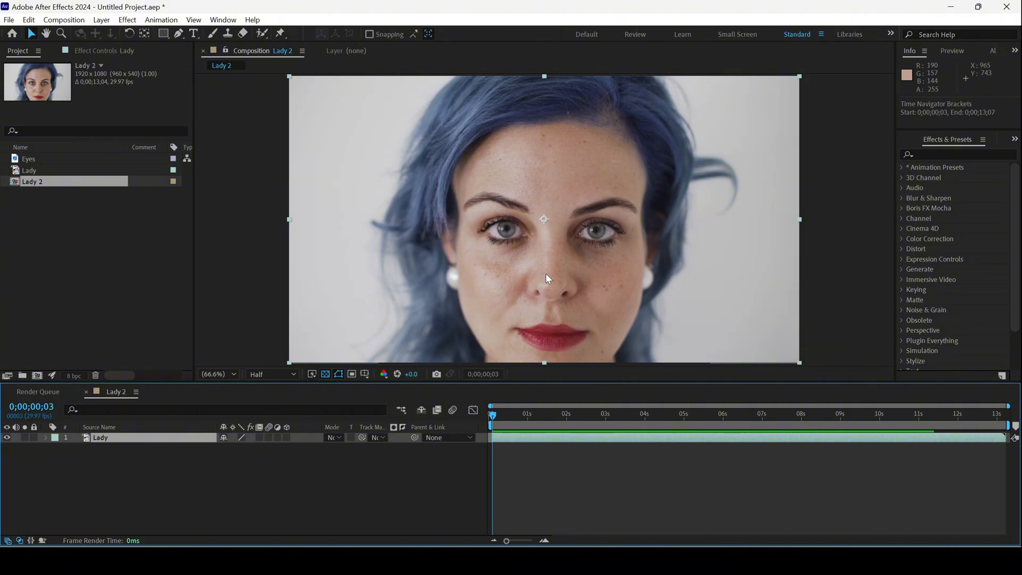
pyautogui.press('space')
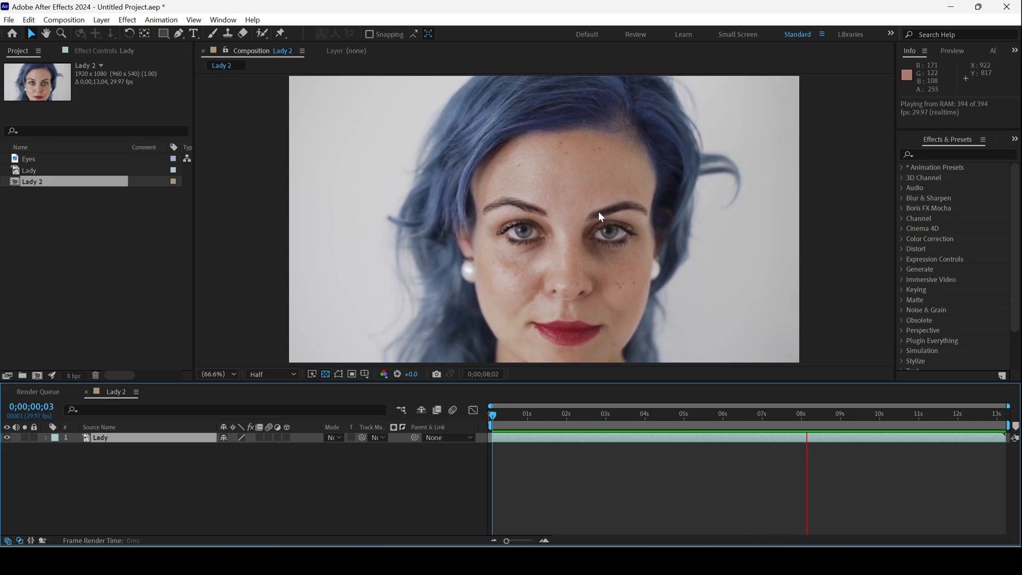
pyautogui.press('space')
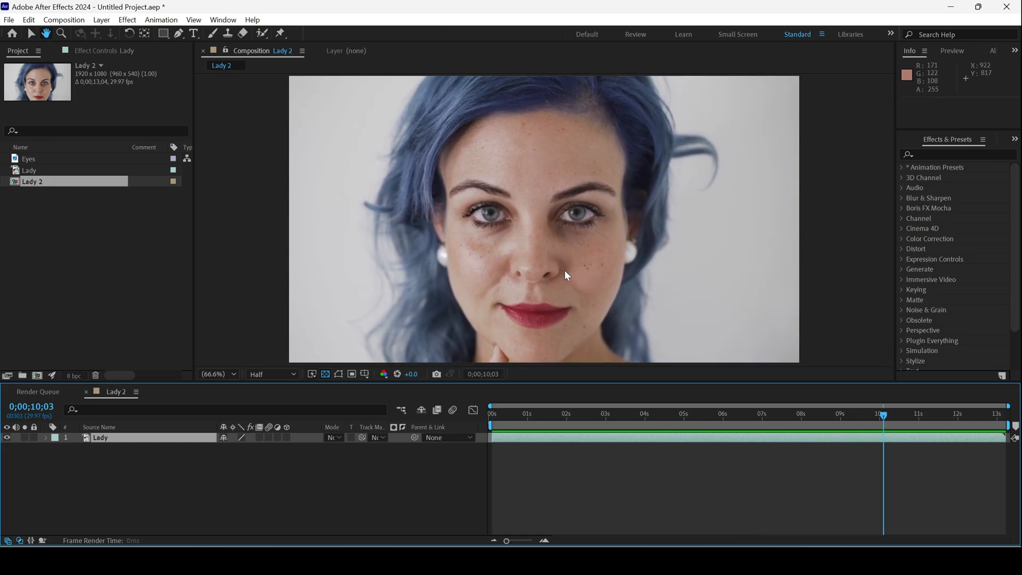
pyautogui.click(564, 269)
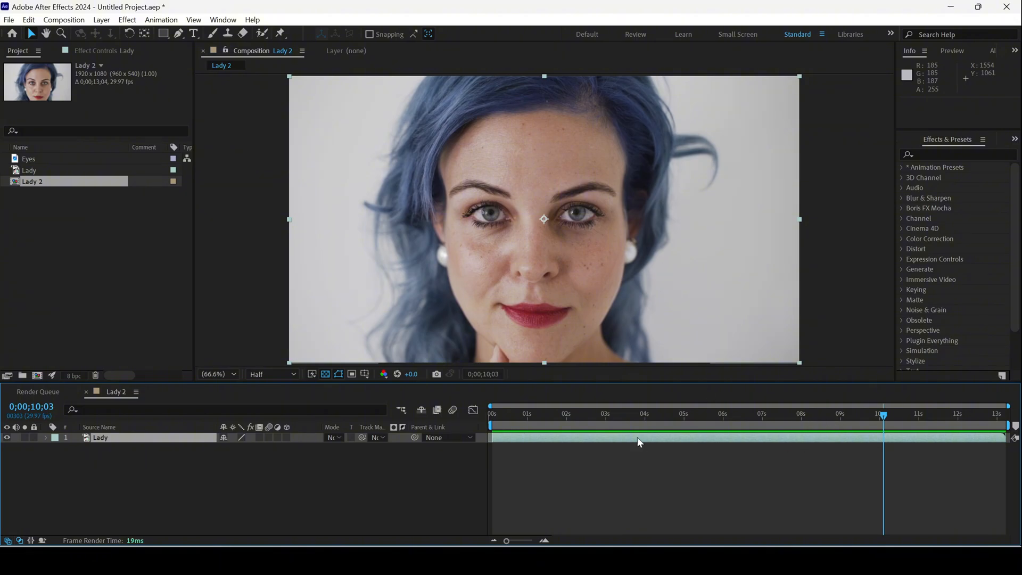
# Start Track Motion on the Lady layer with rotation and scale tracking enabled along with position.
pyautogui.rightClick(599, 437)
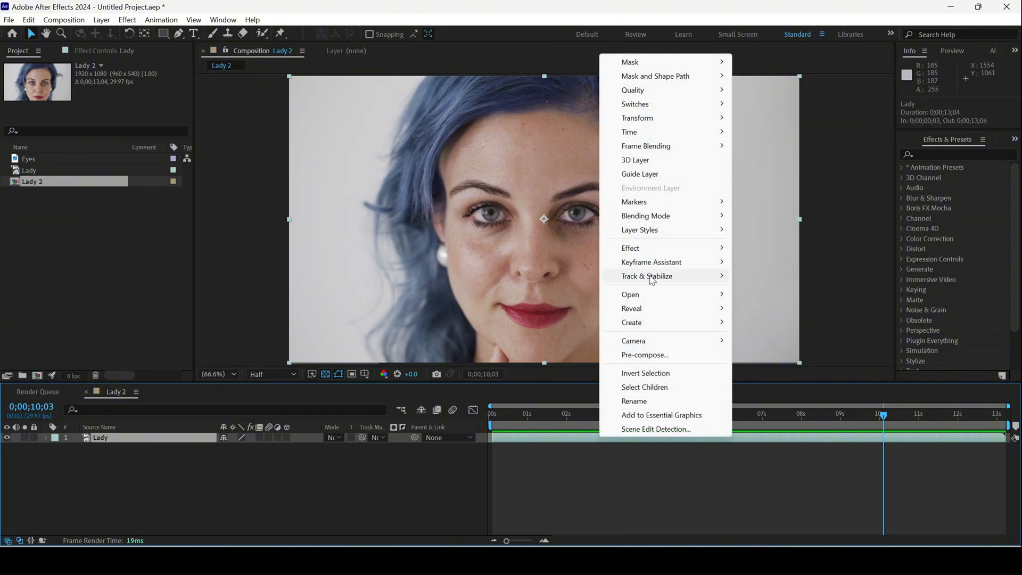
pyautogui.moveTo(652, 280)
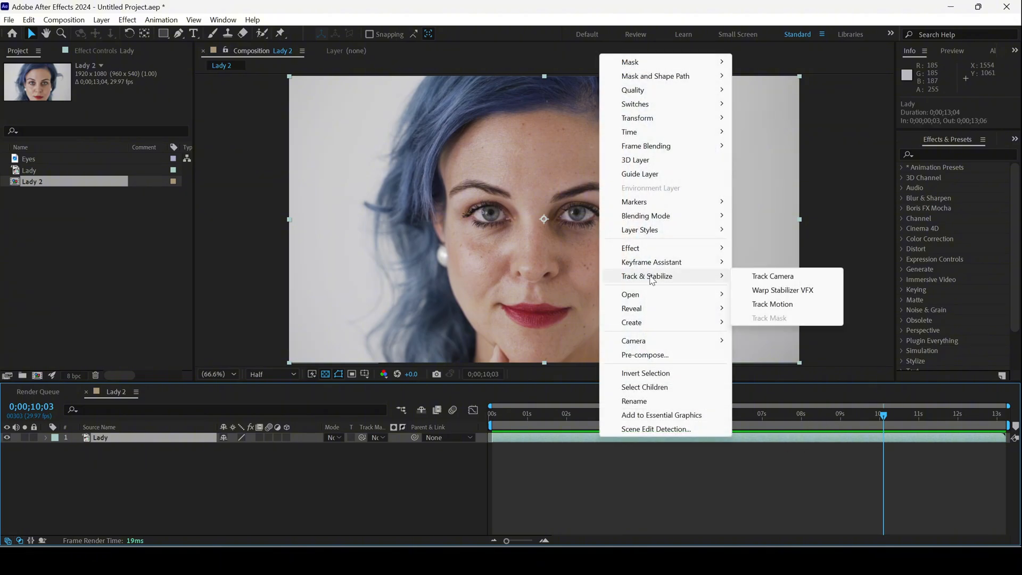
pyautogui.click(771, 305)
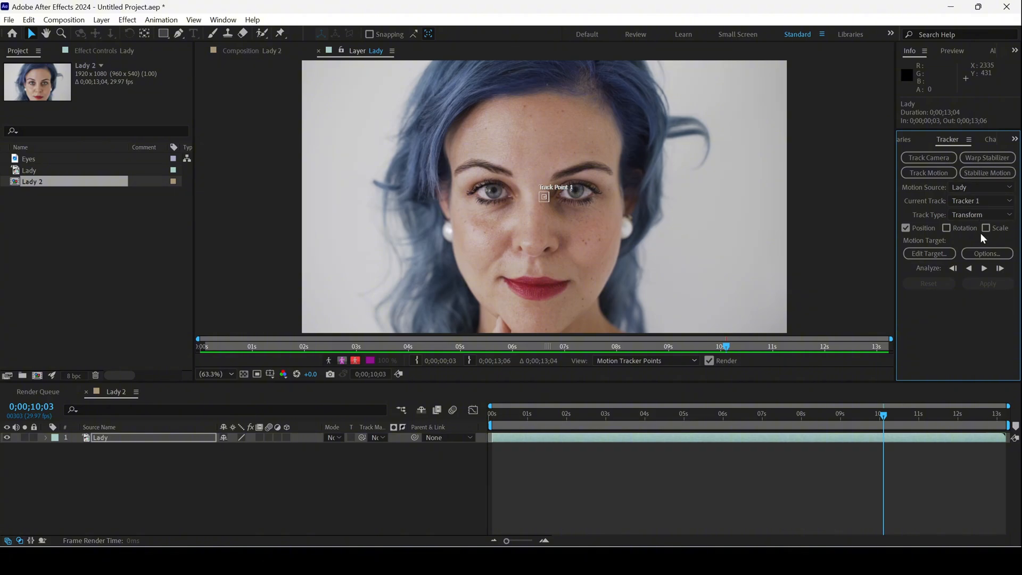
pyautogui.click(946, 228)
# At the clip's first frame, place Track Point 1 and Track Point 2 on the inner ends of the two eyebrows.
pyautogui.scroll(4, 567, 168)
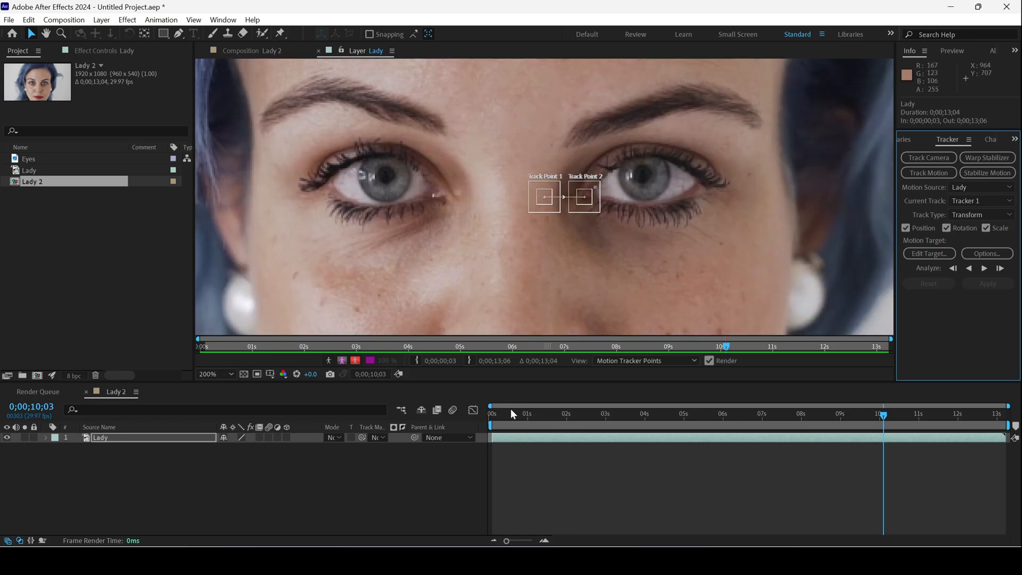
pyautogui.moveTo(507, 413); pyautogui.dragTo(485, 415)
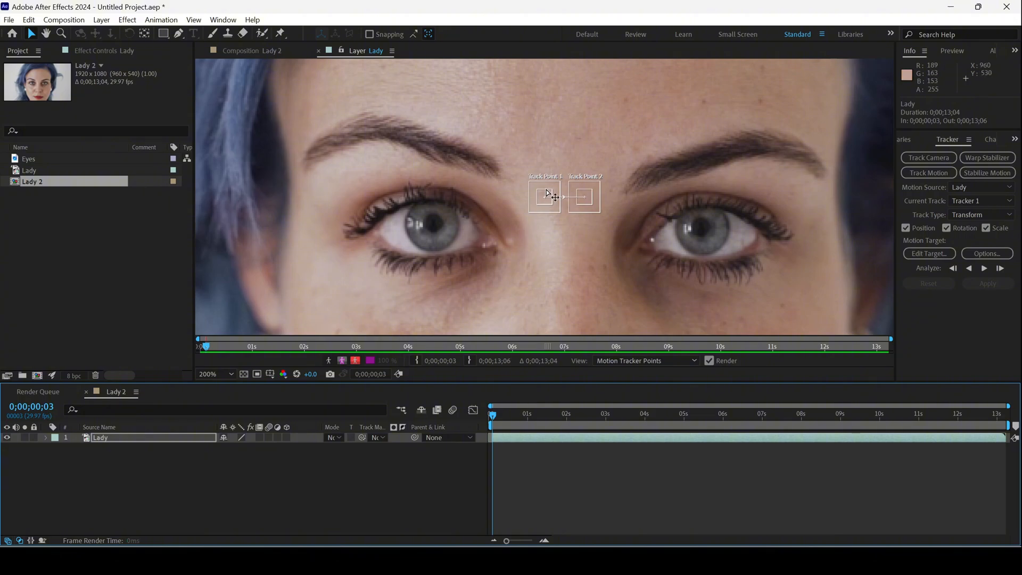
pyautogui.moveTo(534, 186); pyautogui.dragTo(491, 162)
pyautogui.moveTo(596, 186); pyautogui.dragTo(641, 178)
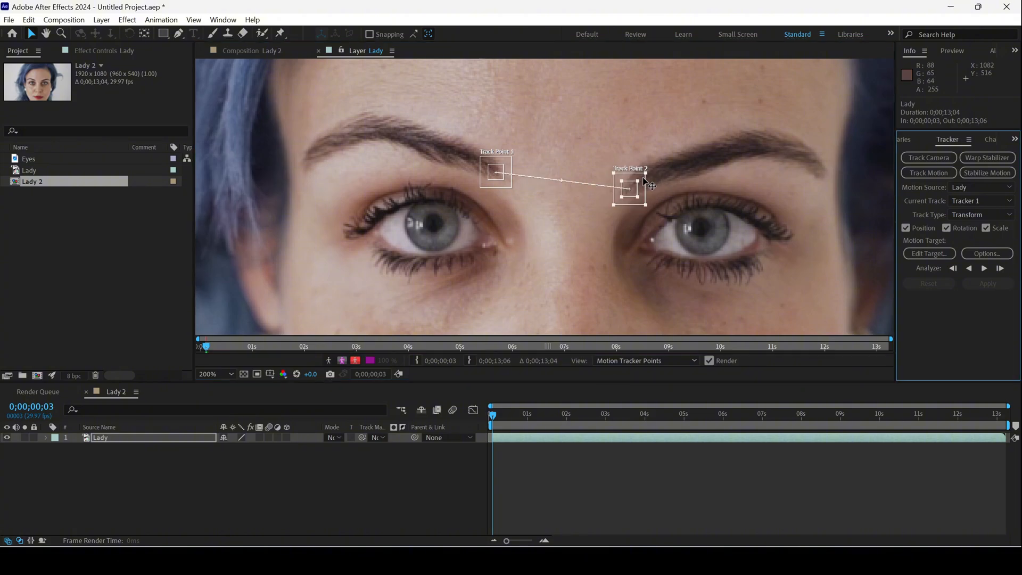
pyautogui.scroll(1, 605, 196)
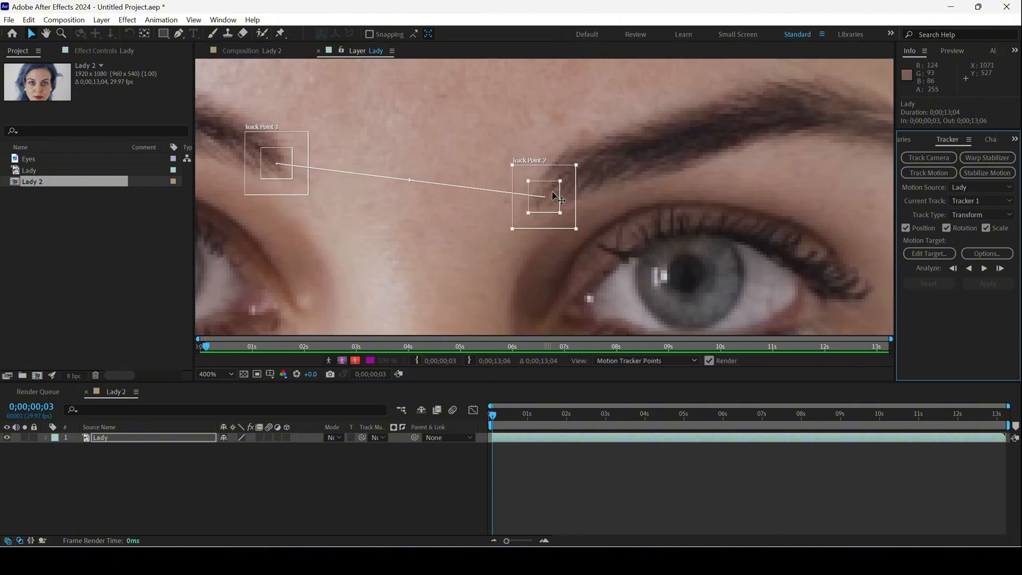
pyautogui.scroll(-1, 555, 196)
# Set the Lady 2 composition's preview resolution to Full.
pyautogui.click(250, 51)
pyautogui.click(264, 374)
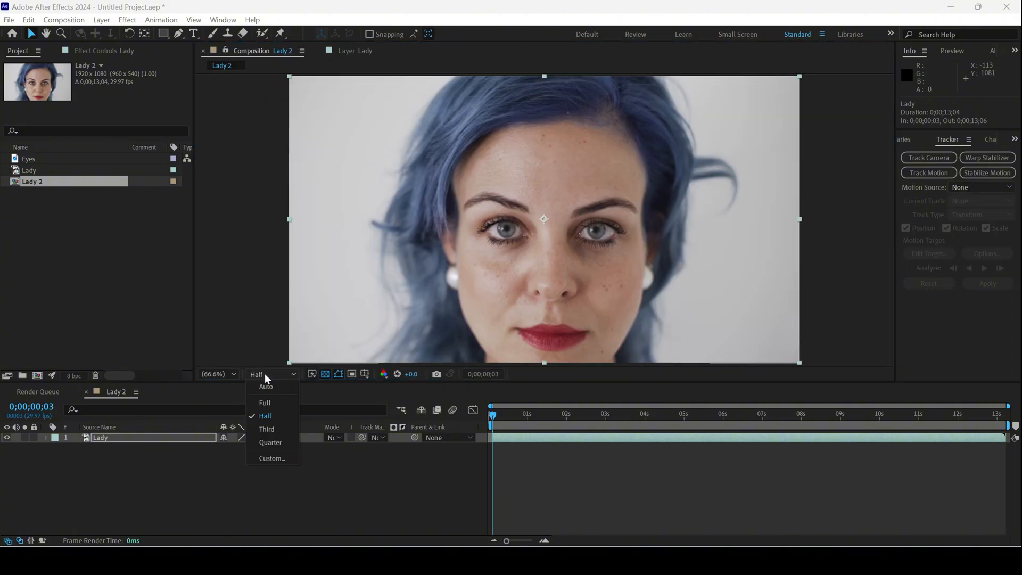
pyautogui.click(266, 402)
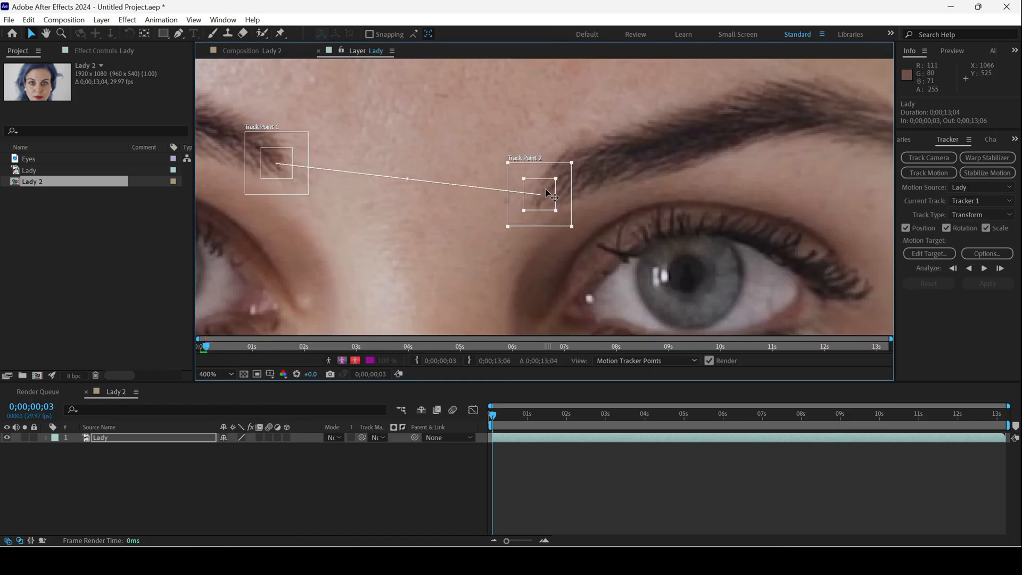
# Fine-tune both track points on the inner eyebrow ends and analyze the motion forward to the end of the clip.
pyautogui.moveTo(549, 193); pyautogui.dragTo(548, 201)
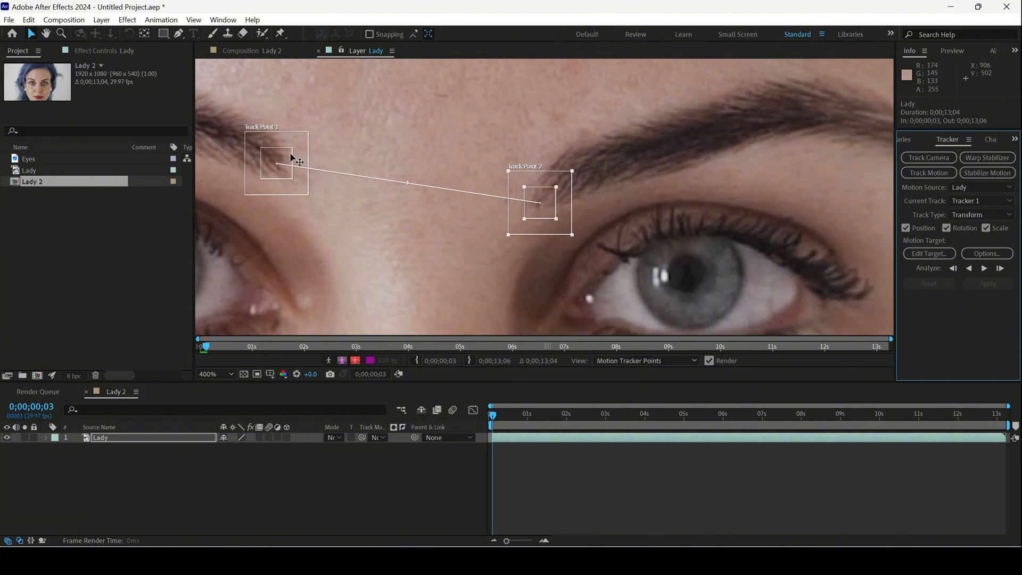
pyautogui.moveTo(290, 155); pyautogui.dragTo(293, 159)
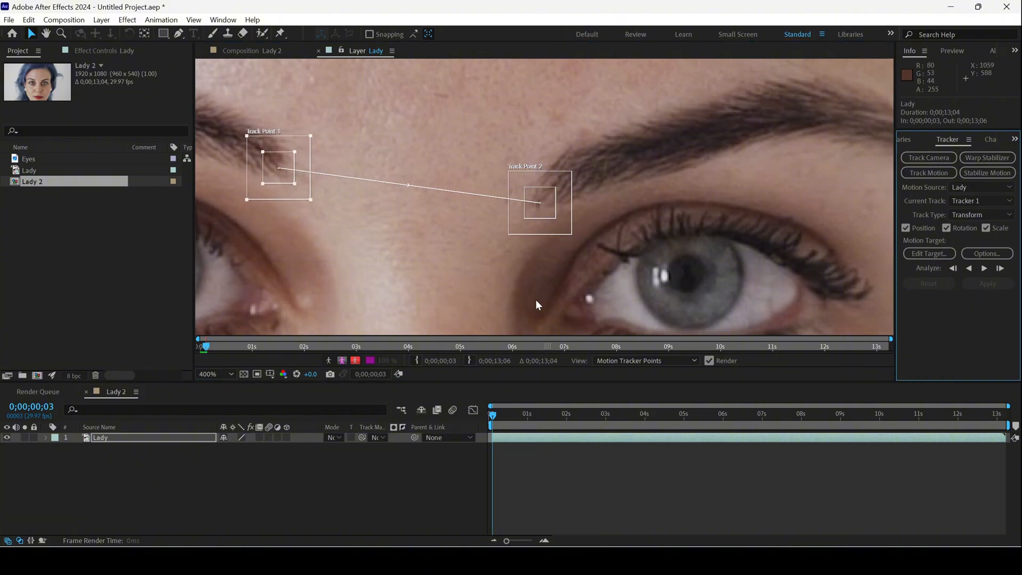
pyautogui.click(984, 268)
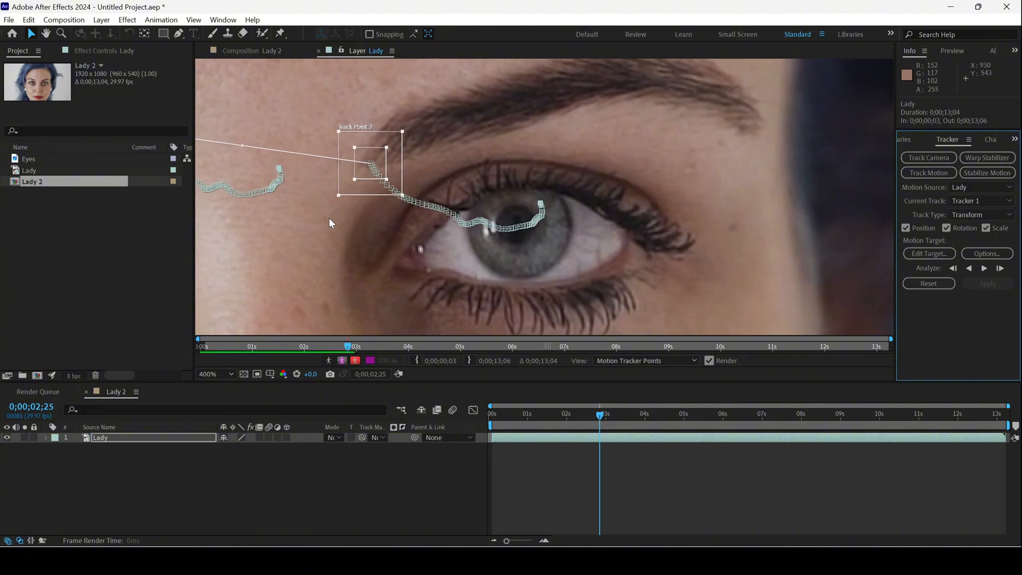
pyautogui.scroll(-1, 329, 218)
pyautogui.scroll(-1, 883, 276)
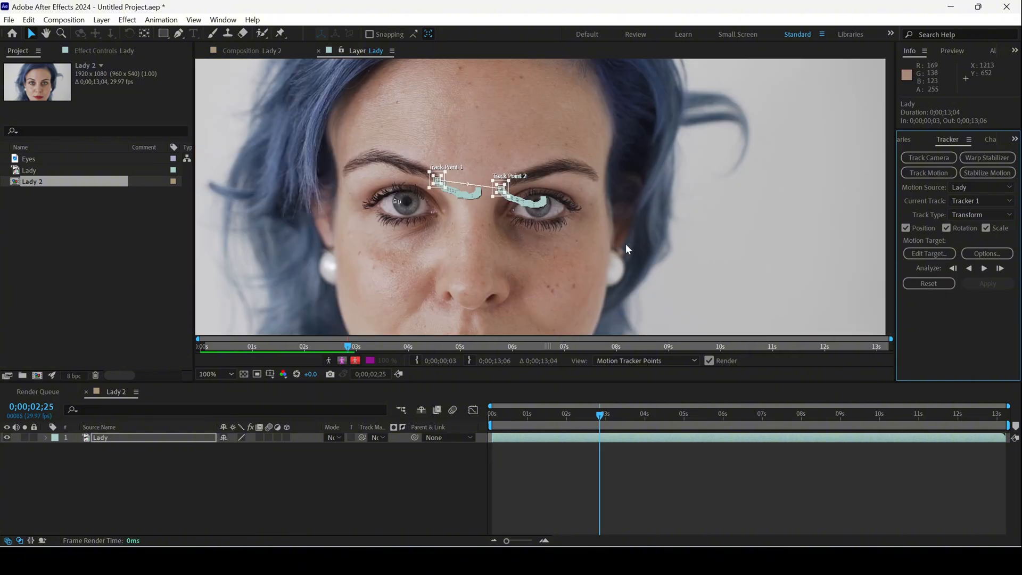
pyautogui.click(985, 269)
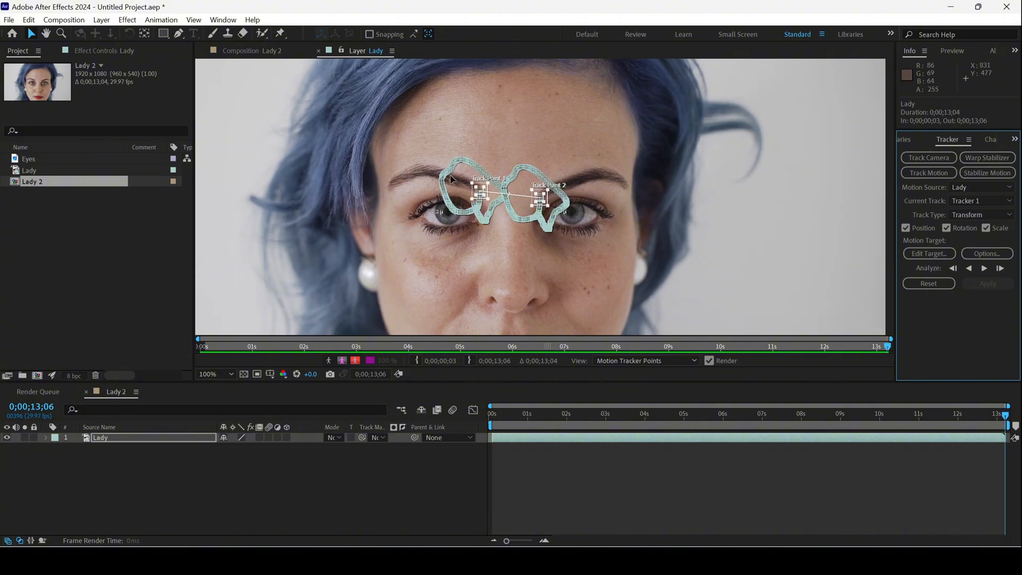
# Add a null object to the Lady 2 composition.
pyautogui.click(106, 22)
pyautogui.moveTo(118, 36)
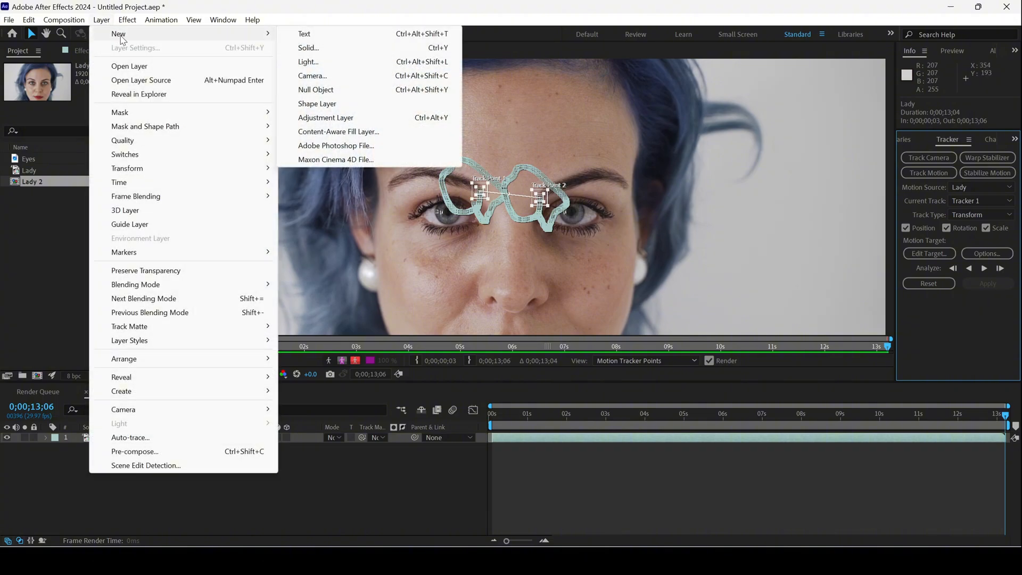
pyautogui.click(314, 90)
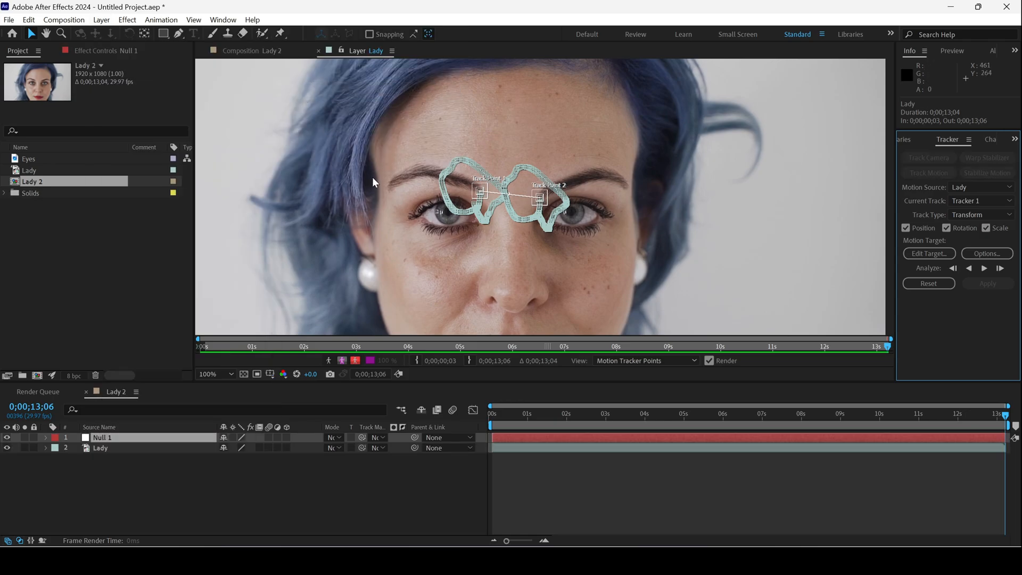
# Set the null object as the motion target and apply the tracking data in the X and Y dimensions.
pyautogui.click(924, 255)
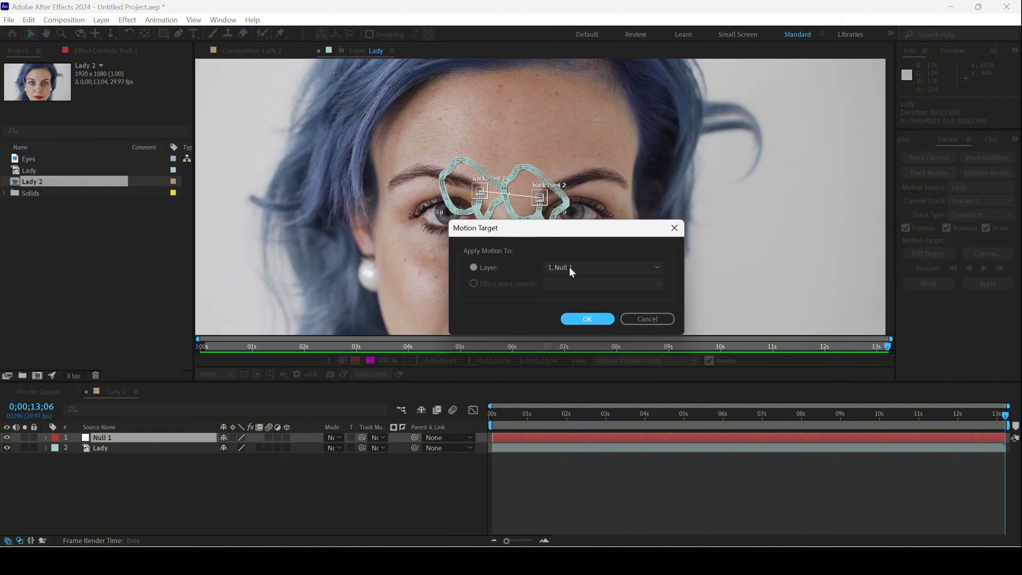
pyautogui.click(586, 319)
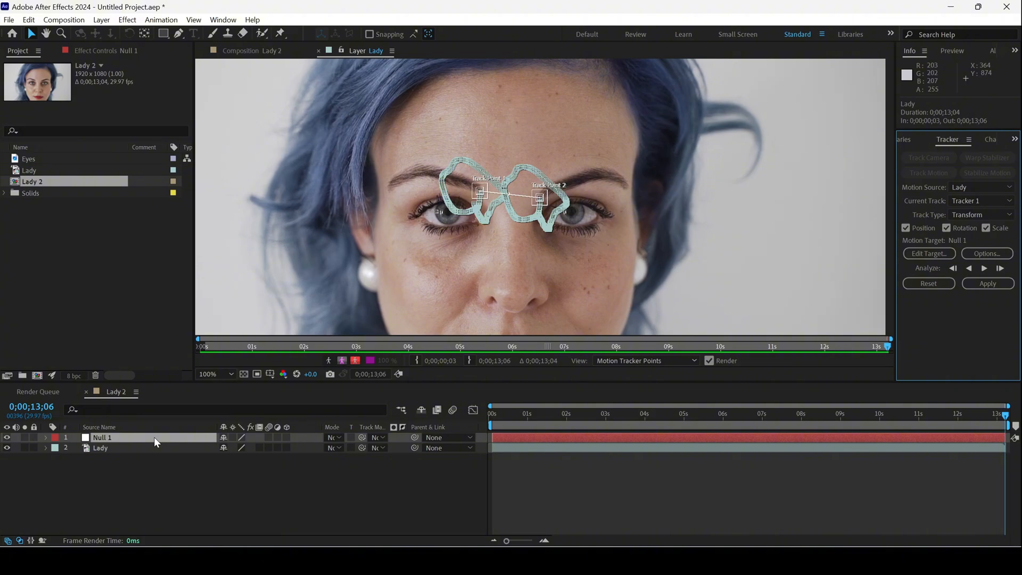
pyautogui.click(982, 283)
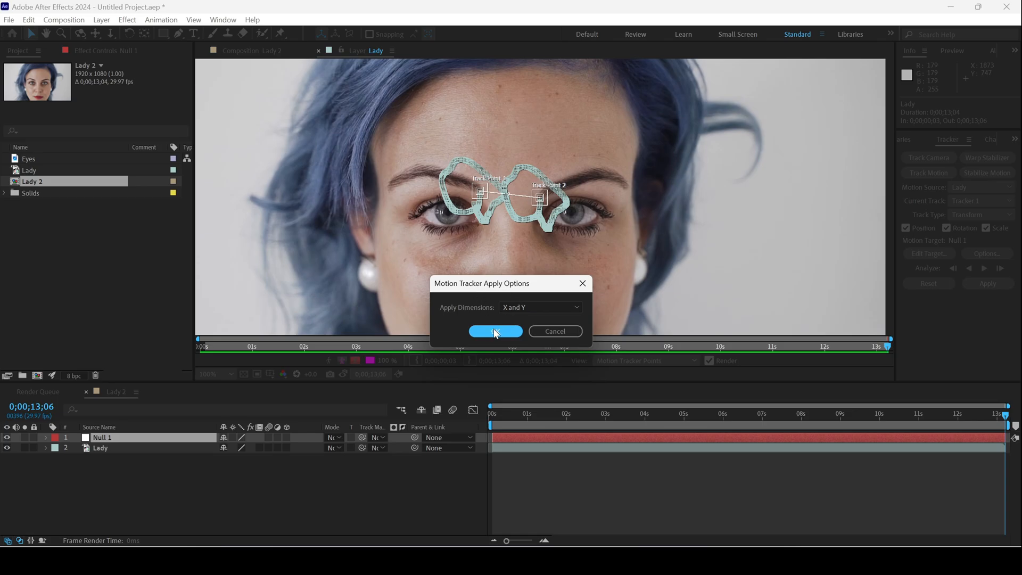
pyautogui.click(495, 331)
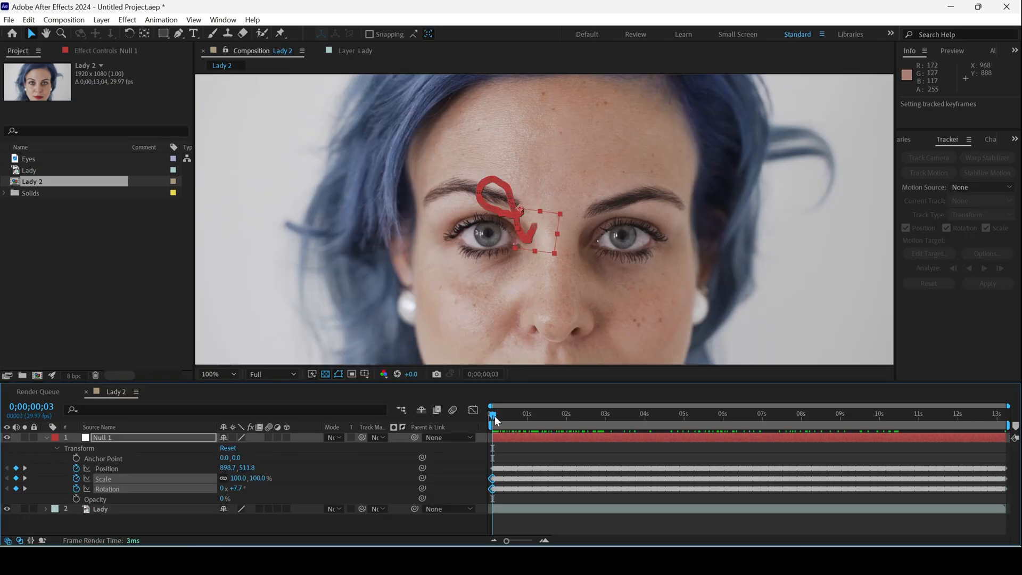
# Check the null's tracked keyframes and its motion over the first second, ending back at the first frame.
pyautogui.click(120, 471)
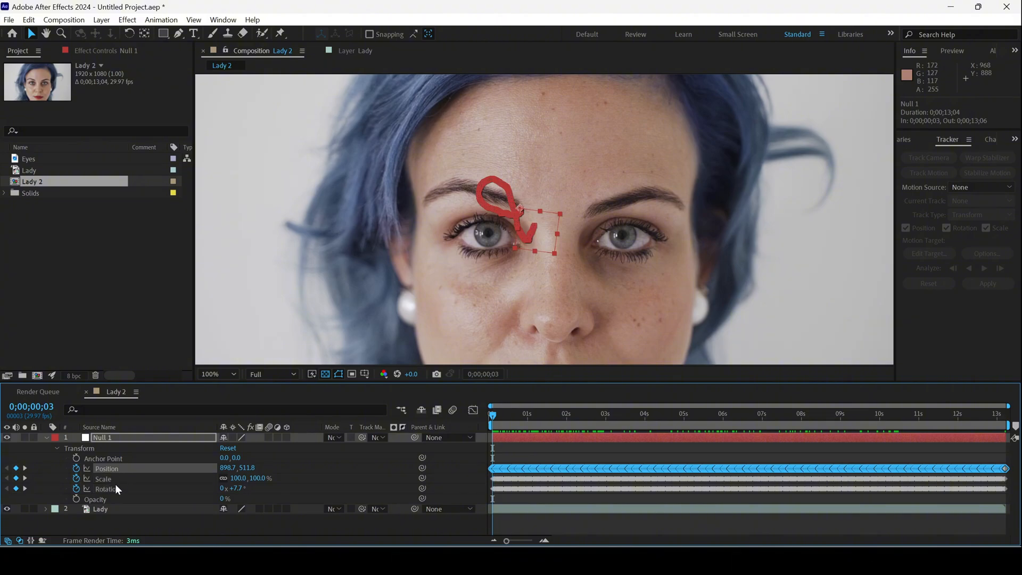
pyautogui.click(106, 437)
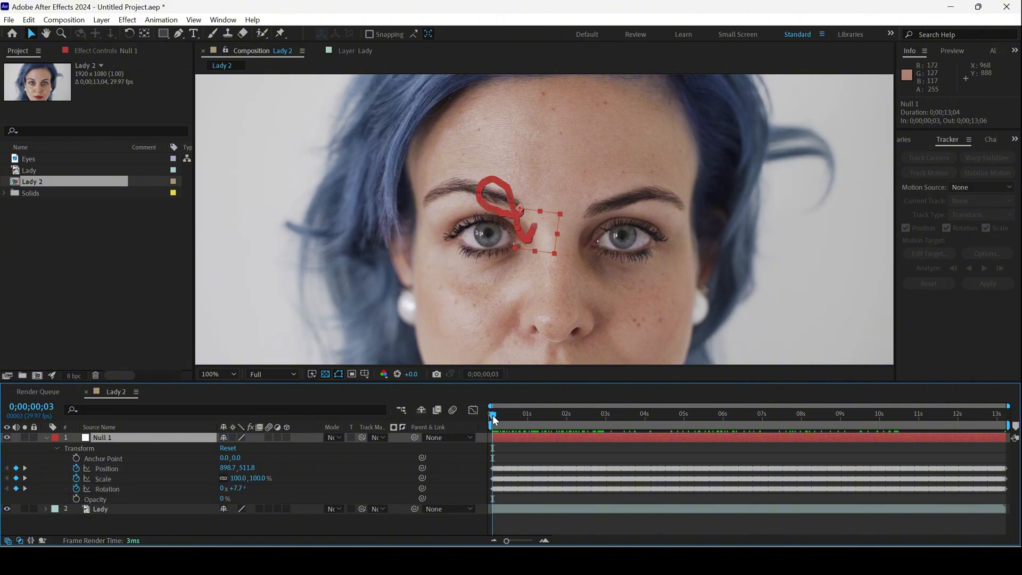
pyautogui.moveTo(493, 414); pyautogui.dragTo(524, 414)
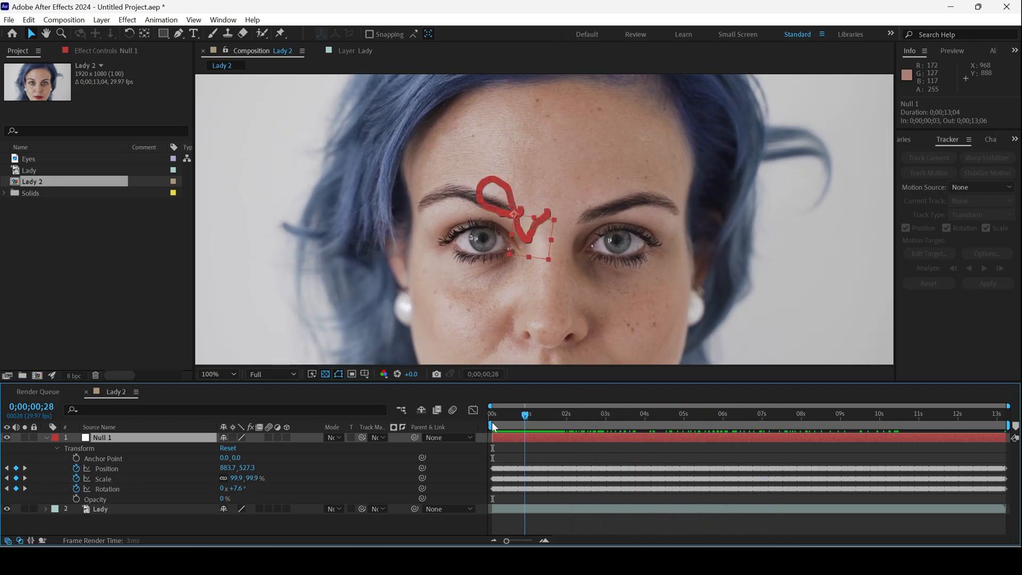
pyautogui.click(492, 421)
# Add the Eyes artwork above the null in the composition and scale it to 21%.
pyautogui.click(129, 220)
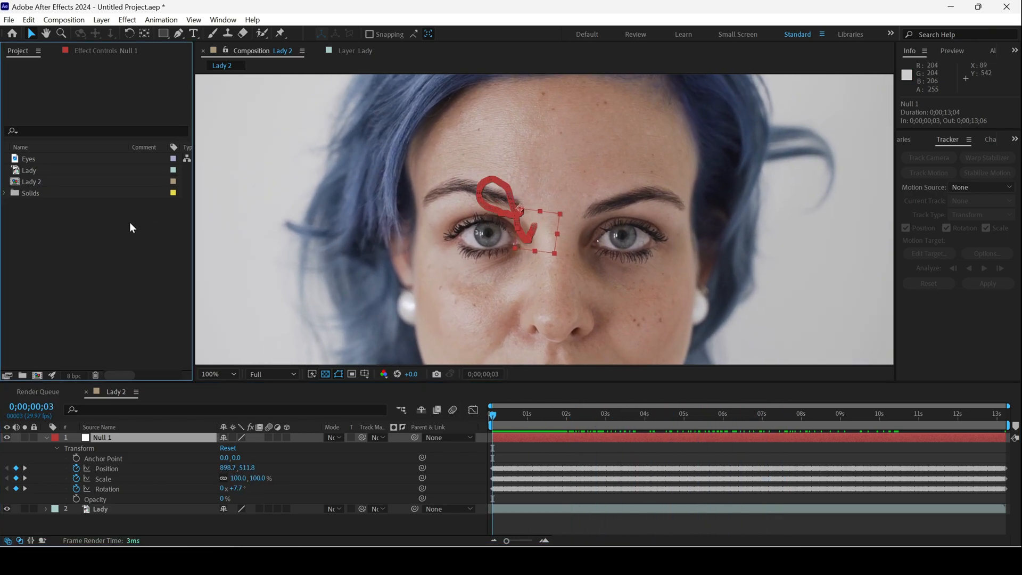
pyautogui.moveTo(29, 159); pyautogui.dragTo(581, 204)
pyautogui.press(',')
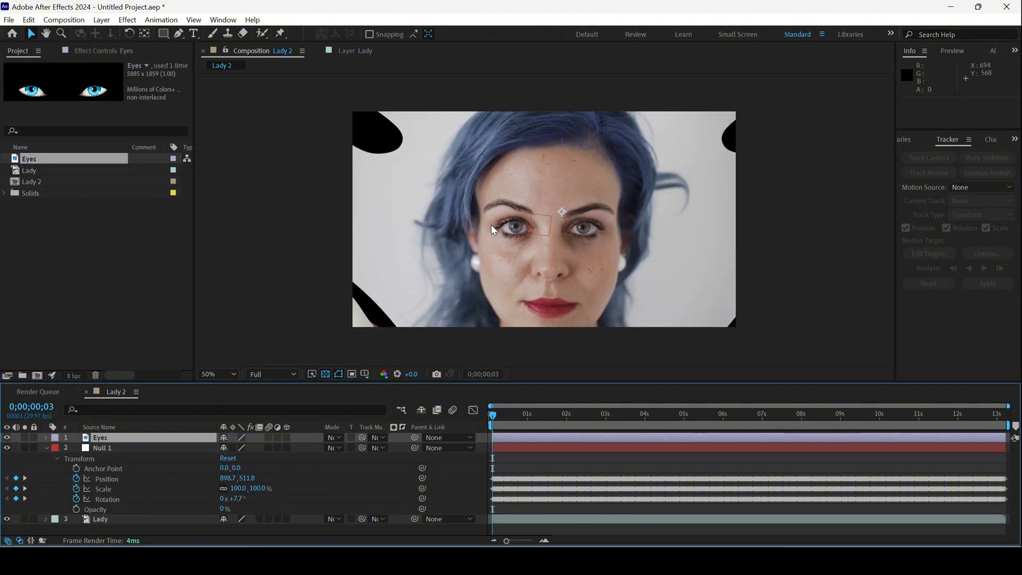
pyautogui.press('s')
pyautogui.moveTo(258, 449)
pyautogui.mouseDown()
pyautogui.moveTo(206, 442)
pyautogui.moveTo(241, 441)
pyautogui.mouseUp()
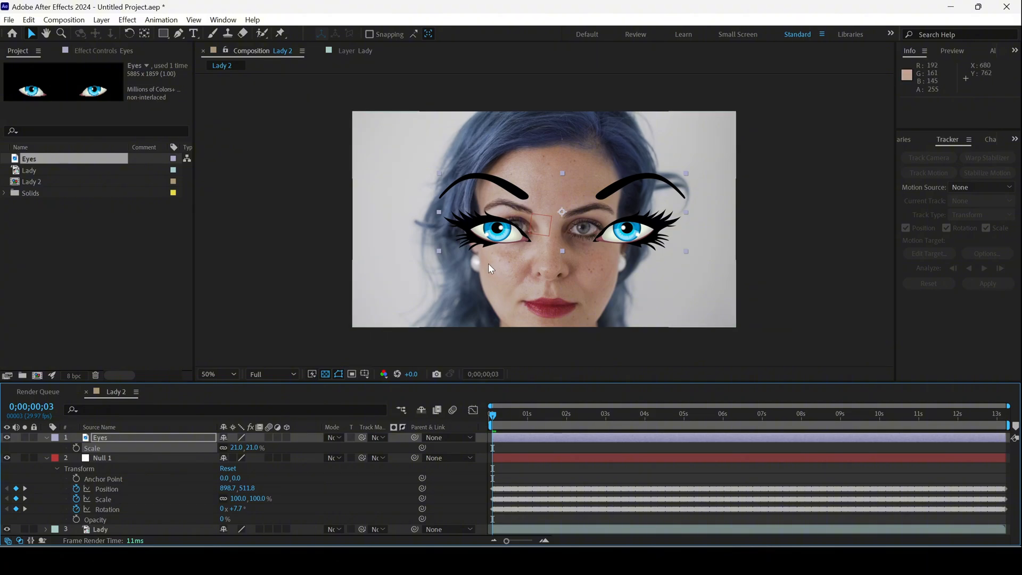
# Rename the Eyes layer as Left Eye.
pyautogui.click(103, 436)
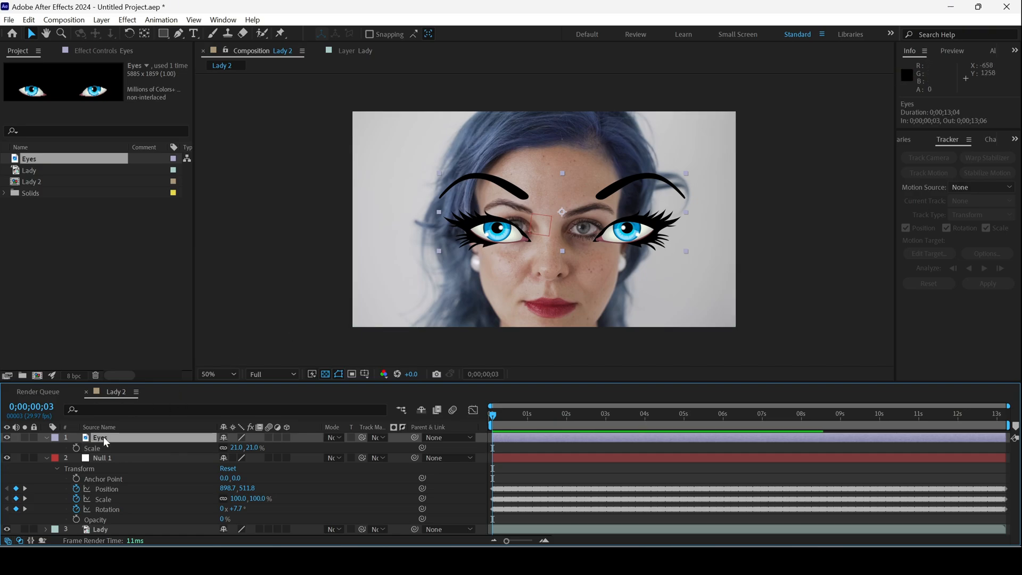
pyautogui.rightClick(103, 437)
pyautogui.click(126, 402)
pyautogui.write('Left')
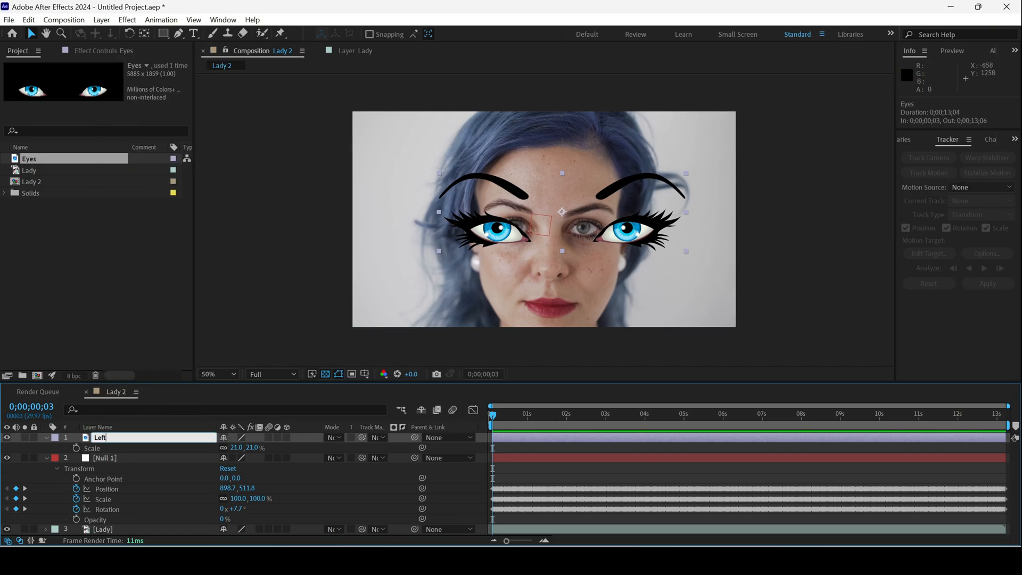
pyautogui.write(' Eye')
pyautogui.press('Return')
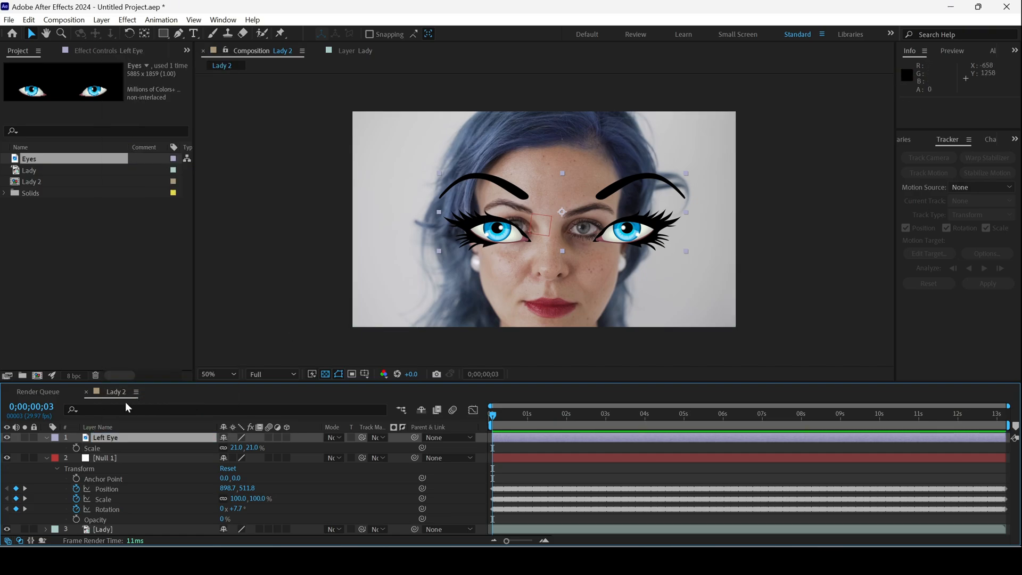
# Draw a closed six-point Pen mask on the Left Eye layer around the artwork's eye over the woman's left side, excluding the eyebrow.
pyautogui.click(179, 33)
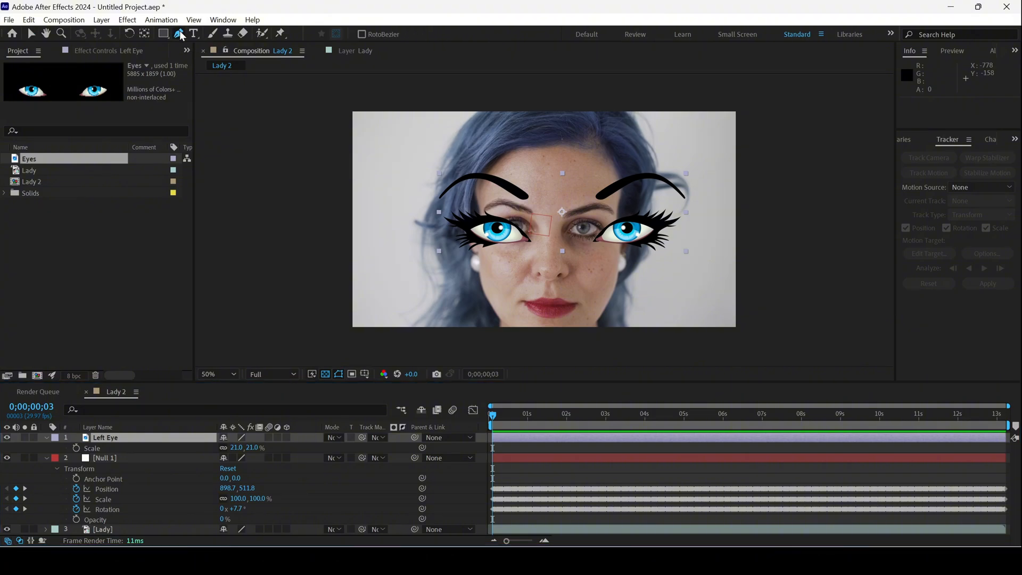
pyautogui.click(635, 199)
pyautogui.click(580, 221)
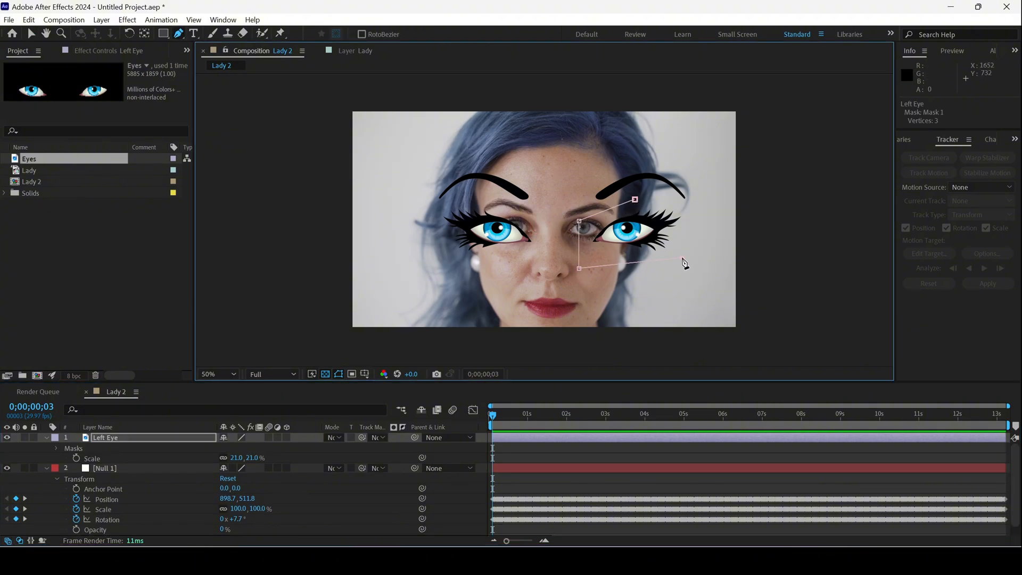
pyautogui.click(683, 258)
pyautogui.click(707, 223)
pyautogui.click(668, 196)
pyautogui.click(635, 199)
pyautogui.press('v')
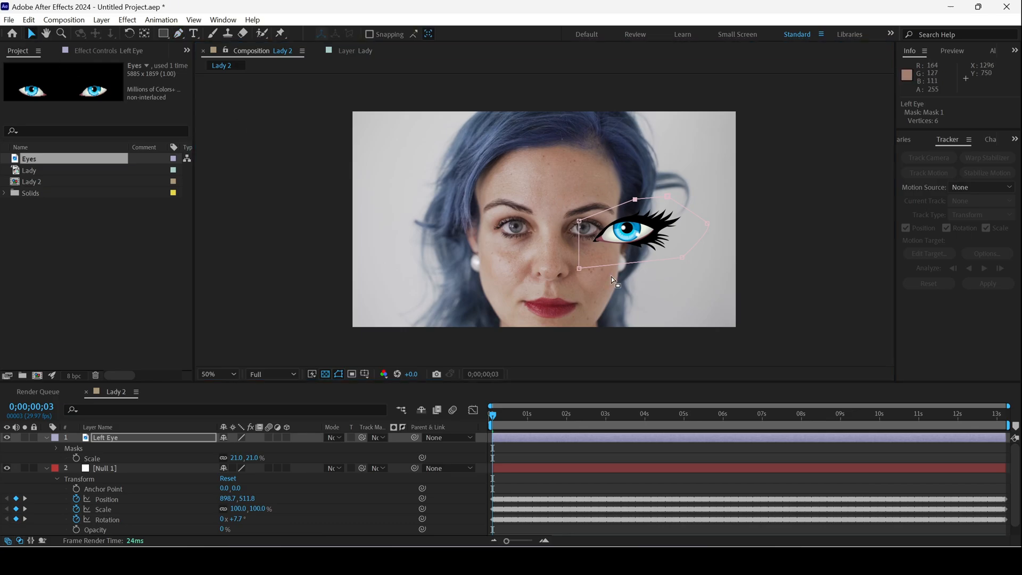
# Scale the Left Eye layer to 15% and move the masked eye over the woman's left eye, at about 924, 517.
pyautogui.click(621, 234)
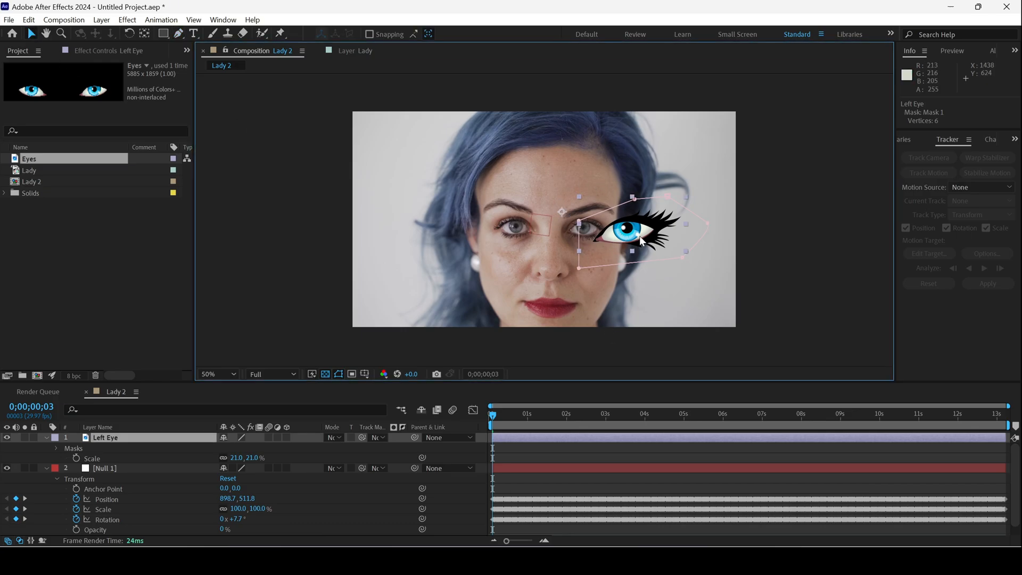
pyautogui.moveTo(640, 239); pyautogui.dragTo(598, 237)
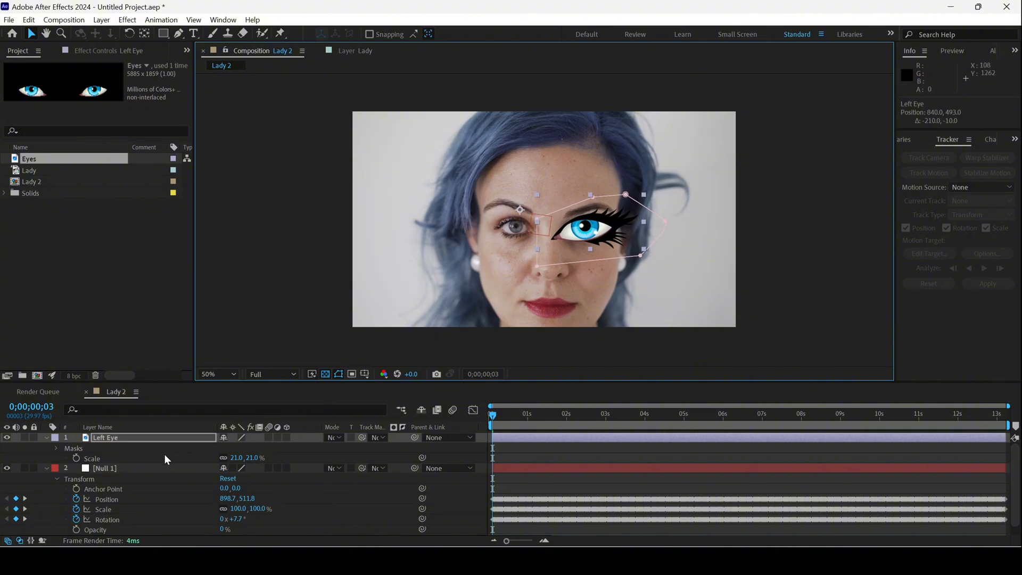
pyautogui.press('s')
pyautogui.press('s')
pyautogui.moveTo(249, 446); pyautogui.dragTo(244, 444)
pyautogui.moveTo(566, 229); pyautogui.dragTo(588, 236)
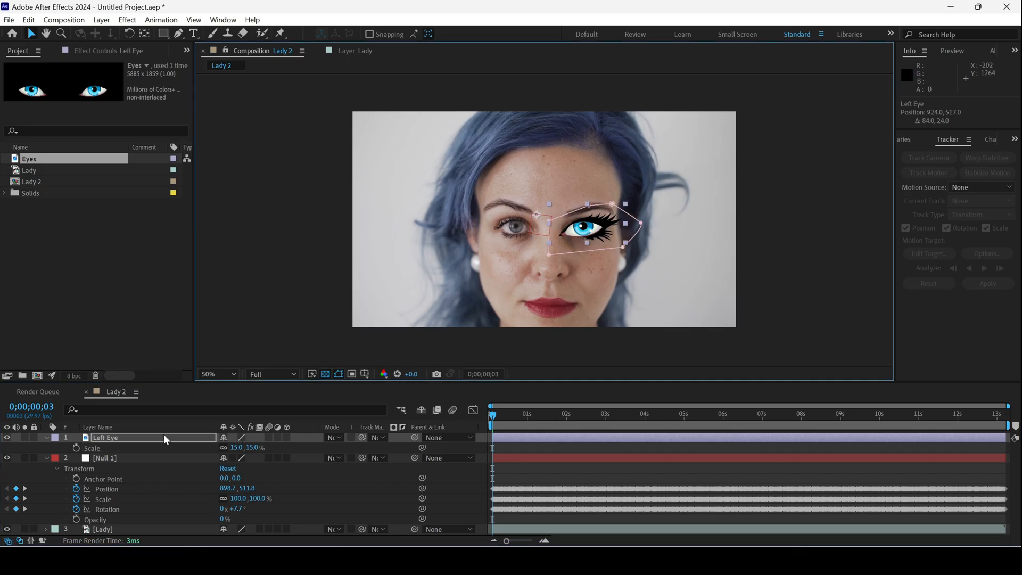
# Set the Left Eye layer's scale to 17% and nudge it to about 912, 507 over the woman's left eye.
pyautogui.click(253, 448)
pyautogui.press('Up')
pyautogui.press('Up')
pyautogui.press('Up')
pyautogui.press('Up')
pyautogui.press('Down')
pyautogui.press('Down')
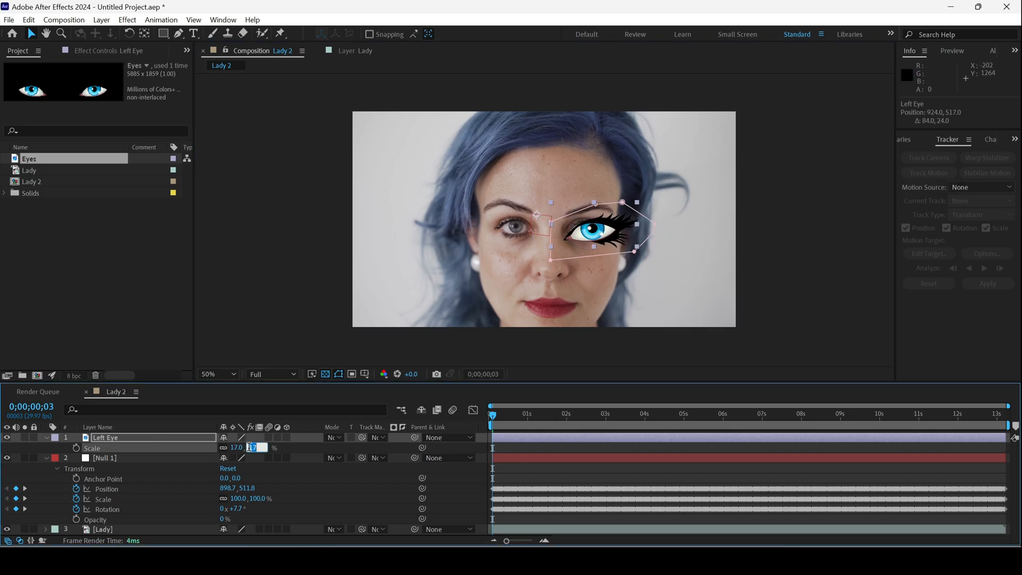
pyautogui.moveTo(577, 242); pyautogui.dragTo(574, 240)
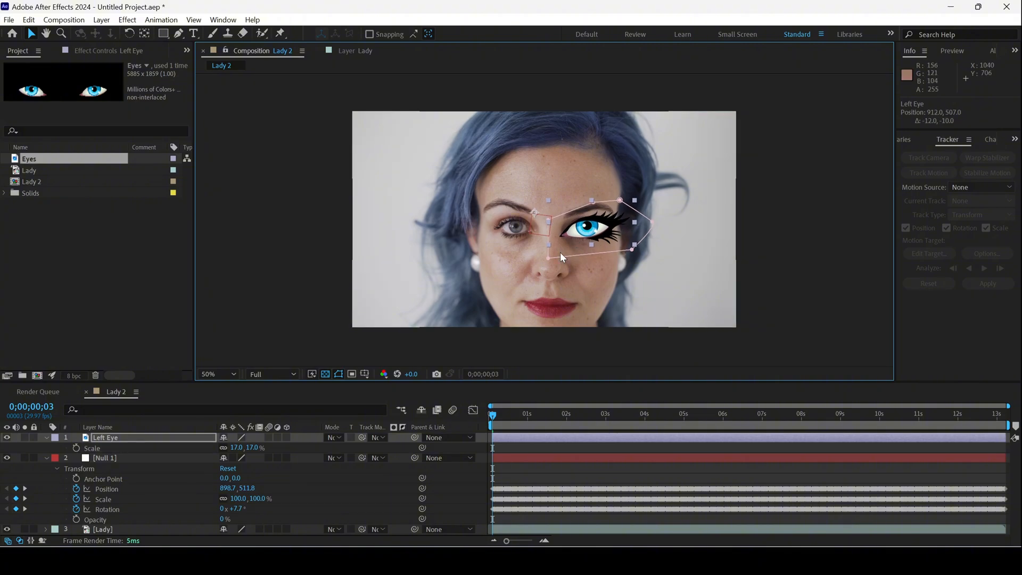
# Rotate the Left Eye layer to 6° and realign it over the woman's left eye at about 914, 477.
pyautogui.click(123, 439)
pyautogui.press('r')
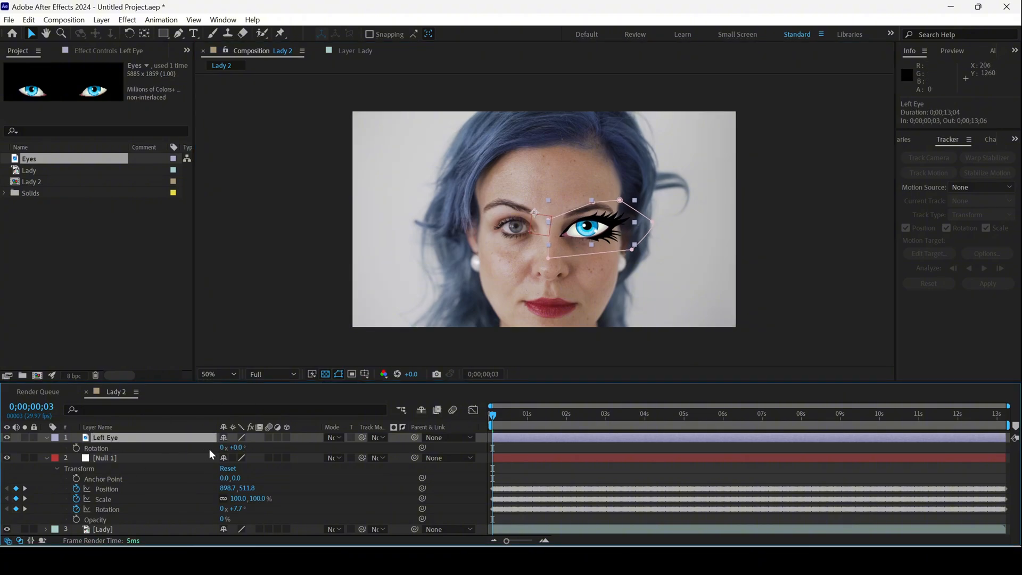
pyautogui.click(238, 448)
pyautogui.press('Up')
pyautogui.press('Up')
pyautogui.press('Up')
pyautogui.press('Up')
pyautogui.press('Up')
pyautogui.press('Up')
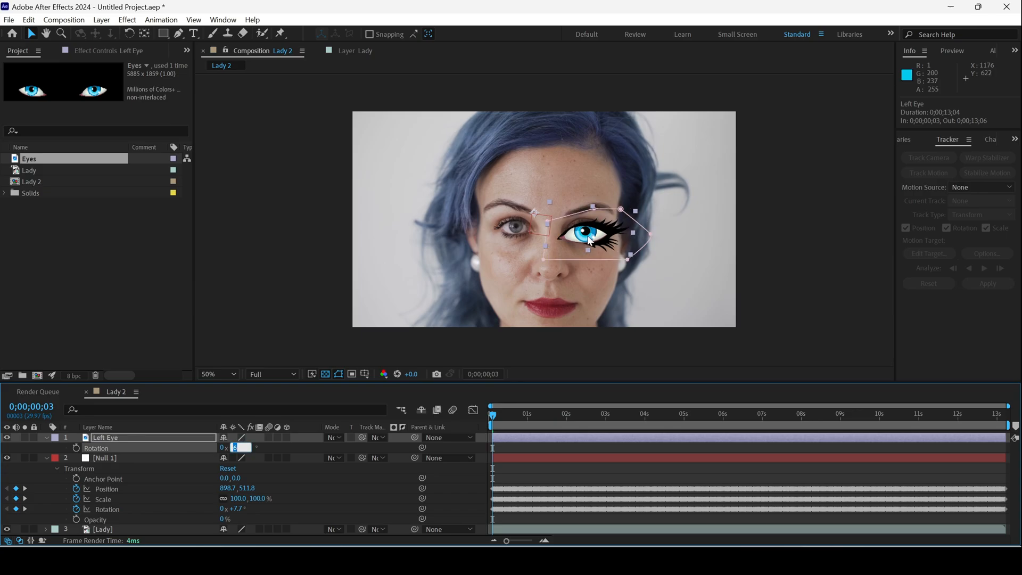
pyautogui.moveTo(589, 240); pyautogui.dragTo(589, 232)
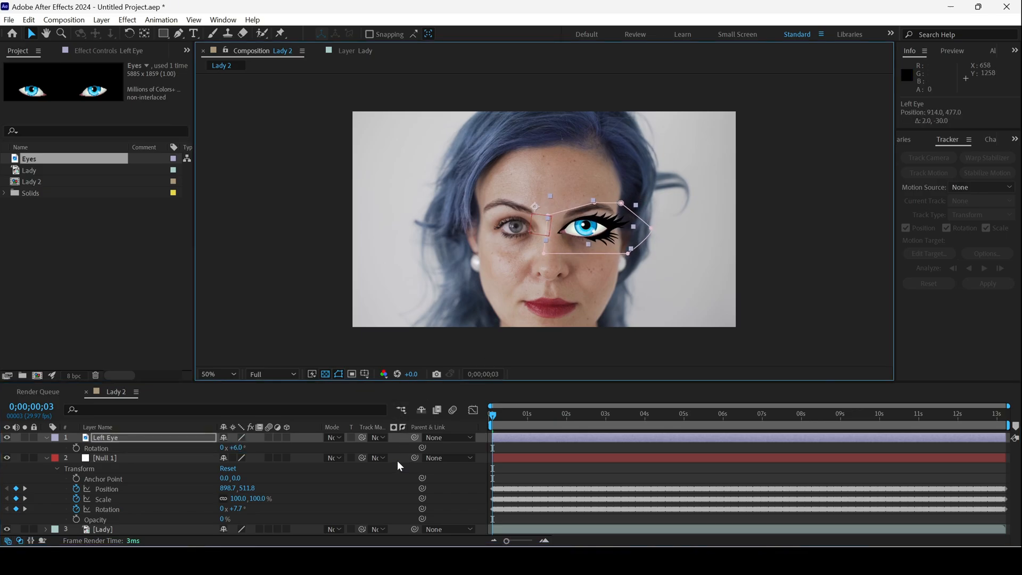
# Check that the Parent & Link column is enabled, and parent the Left Eye layer to Null 1.
pyautogui.click(101, 433)
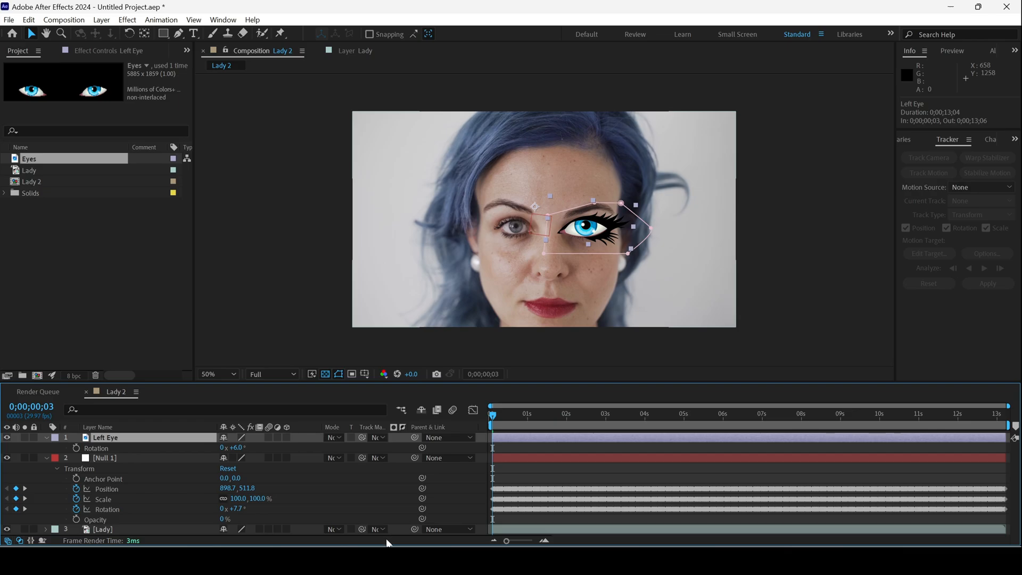
pyautogui.rightClick(376, 429)
pyautogui.moveTo(342, 467)
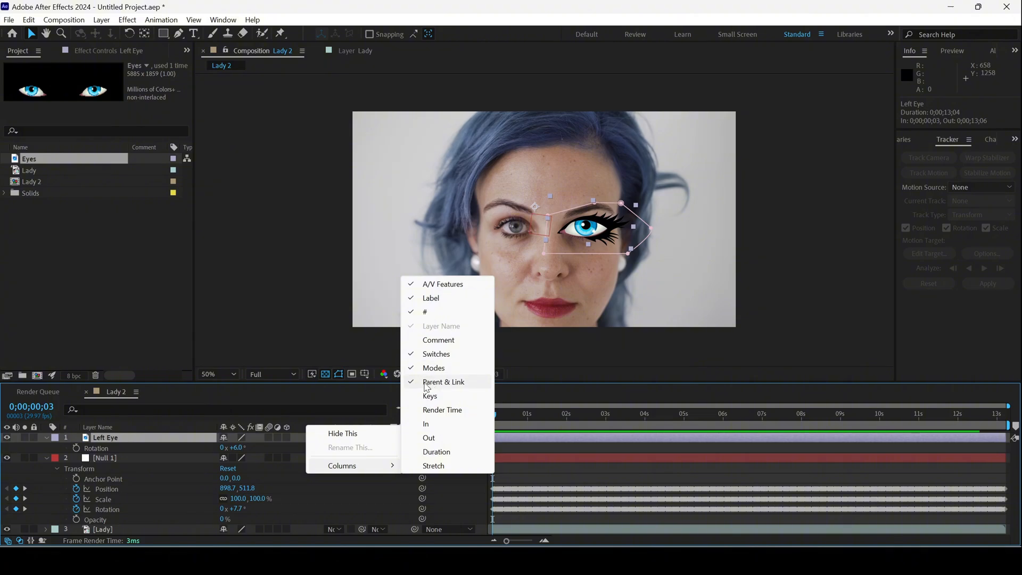
pyautogui.click(340, 389)
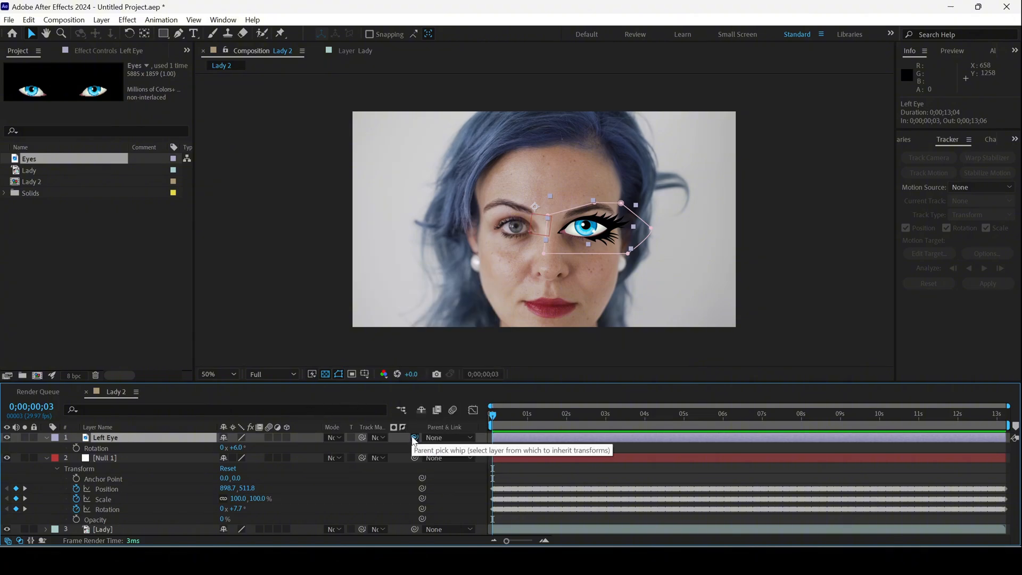
pyautogui.moveTo(413, 436); pyautogui.dragTo(109, 461)
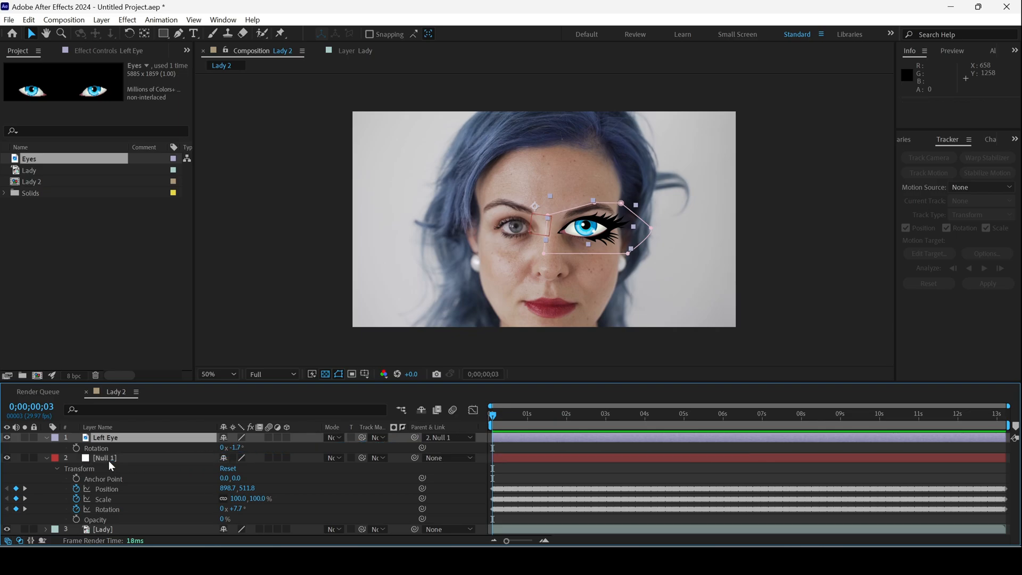
# Preview the tracked eye, and fine-tune the Left Eye layer's position over the woman's left eye at 0;00;10;20.
pyautogui.press('space')
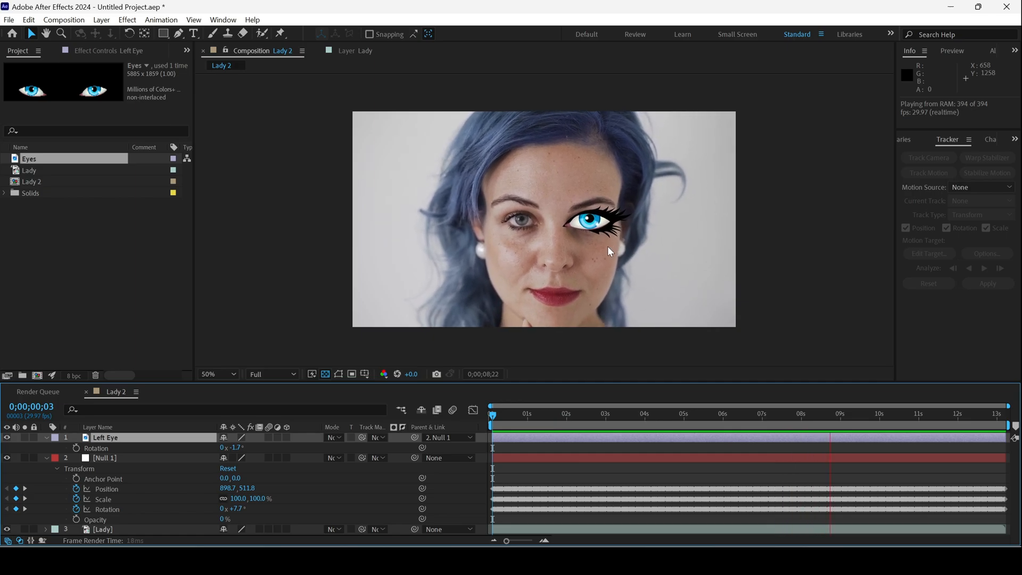
pyautogui.moveTo(568, 234); pyautogui.dragTo(577, 233)
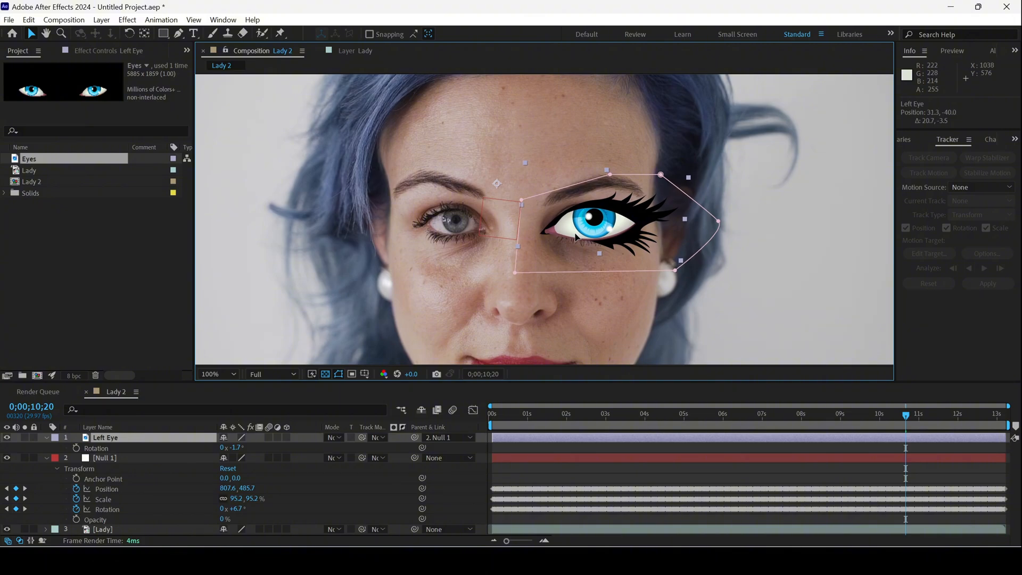
pyautogui.moveTo(588, 237); pyautogui.dragTo(591, 236)
# Duplicate the Left Eye layer and move the copy over the woman's right eye.
pyautogui.click(124, 437)
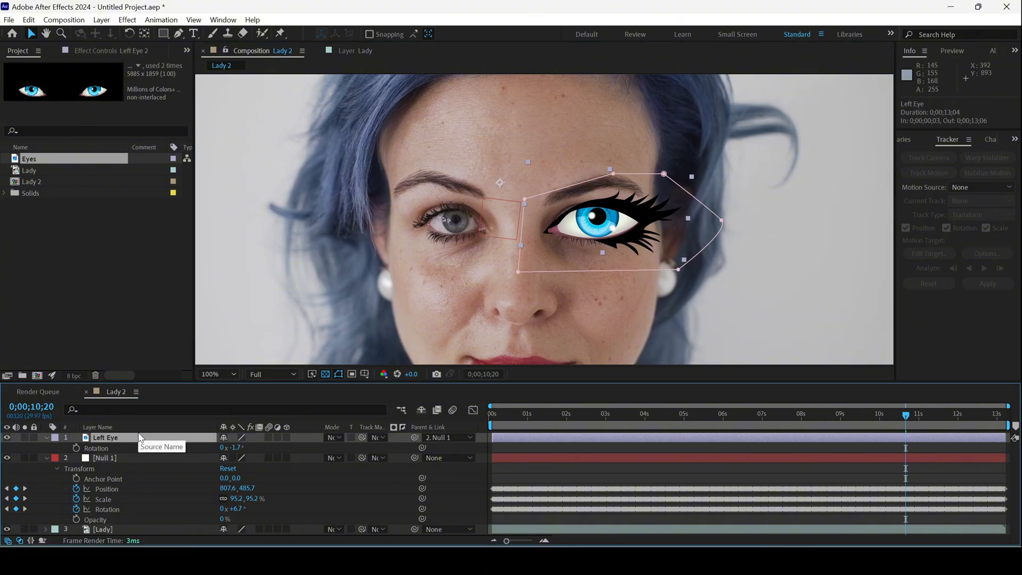
pyautogui.hotkey('ctrl', 'd')
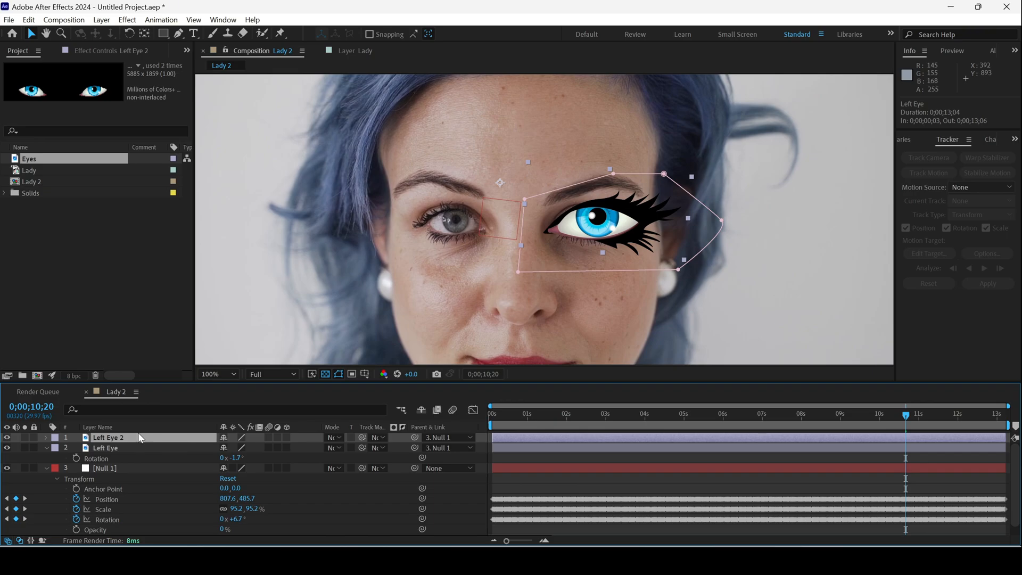
pyautogui.moveTo(596, 238); pyautogui.dragTo(431, 243)
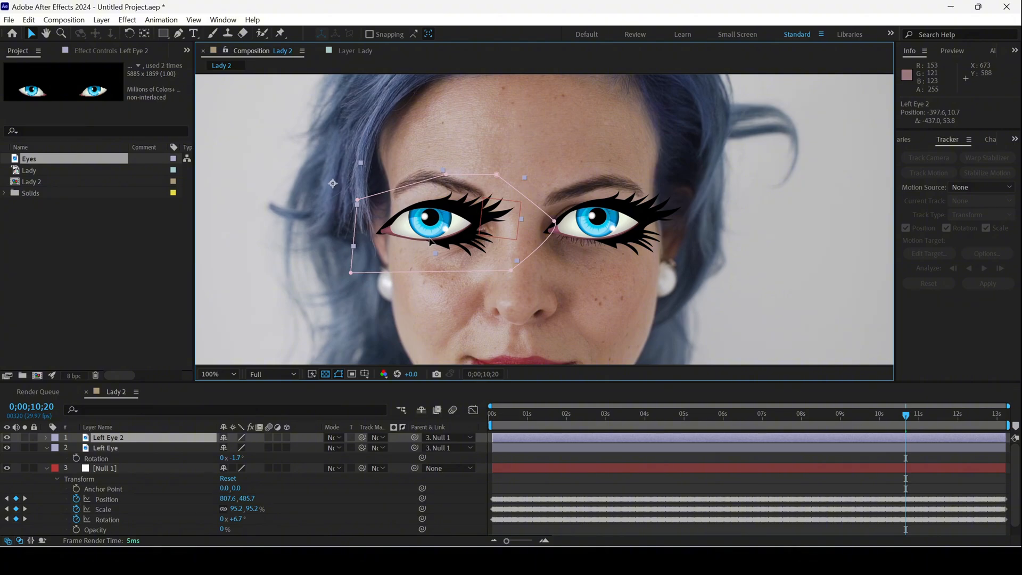
# Reshape the duplicate's mask around the artwork's other eye and place that eye over the woman's right eye, at about 169.9, -22.5.
pyautogui.scroll(-2, 550, 225)
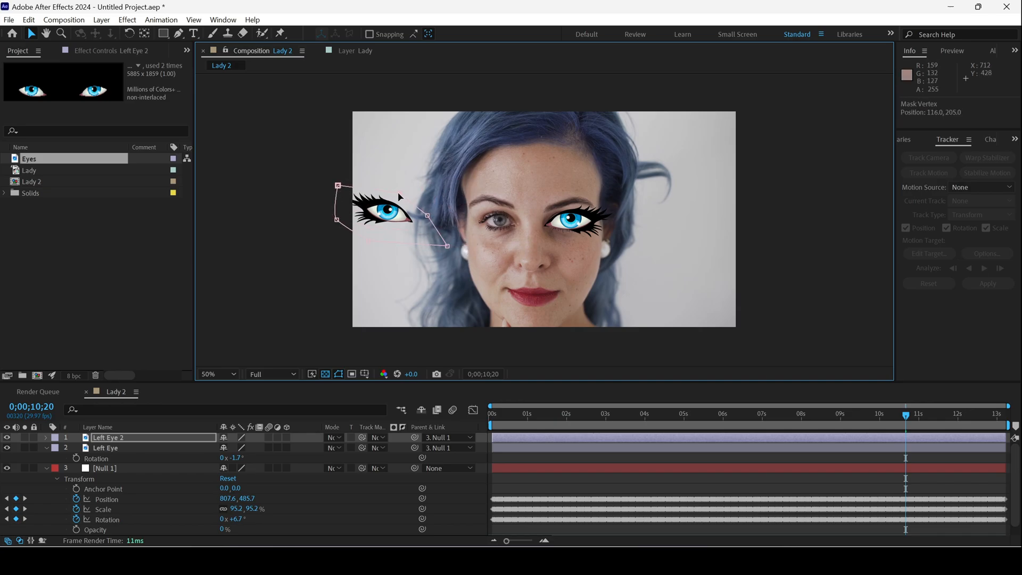
pyautogui.moveTo(447, 246); pyautogui.dragTo(419, 235)
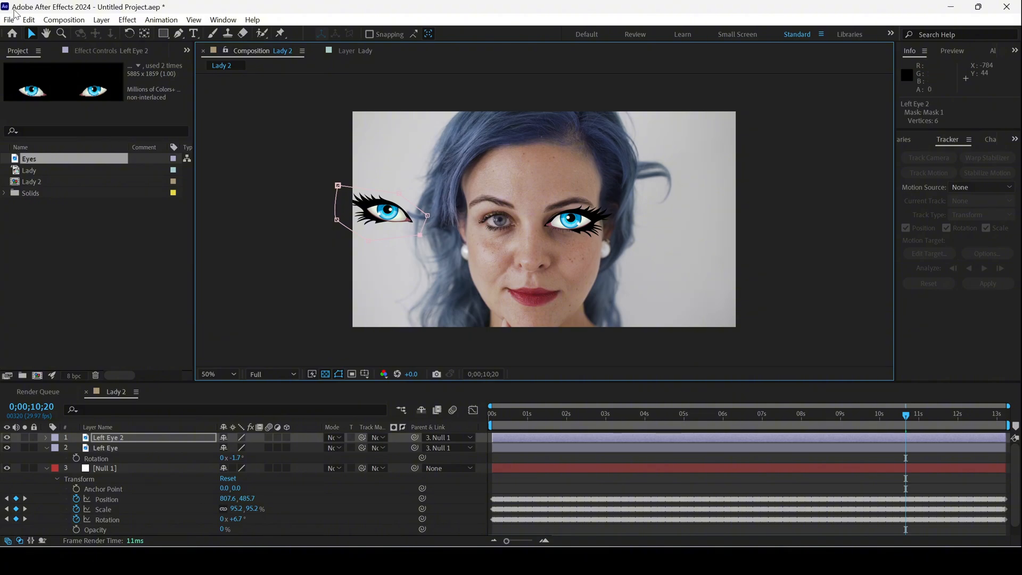
pyautogui.doubleClick(361, 214)
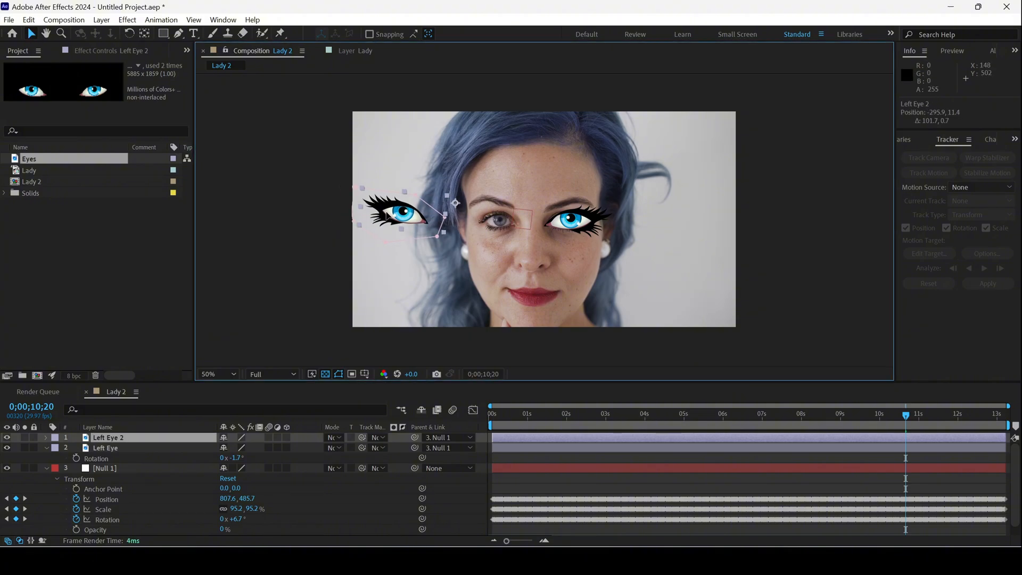
pyautogui.scroll(2, 463, 223)
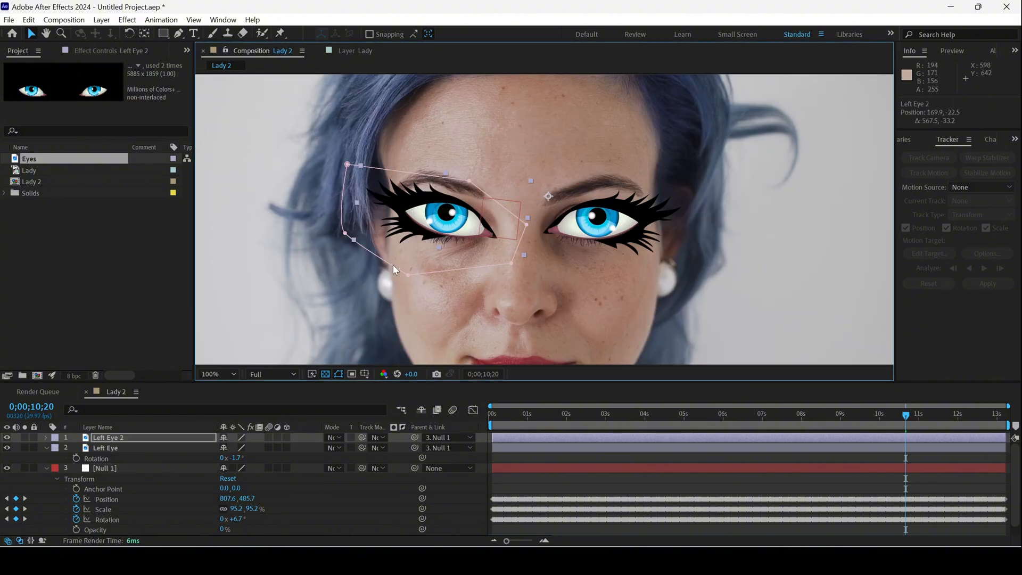
# Rename the duplicated eye layer as Right Eye.
pyautogui.rightClick(143, 438)
pyautogui.click(179, 403)
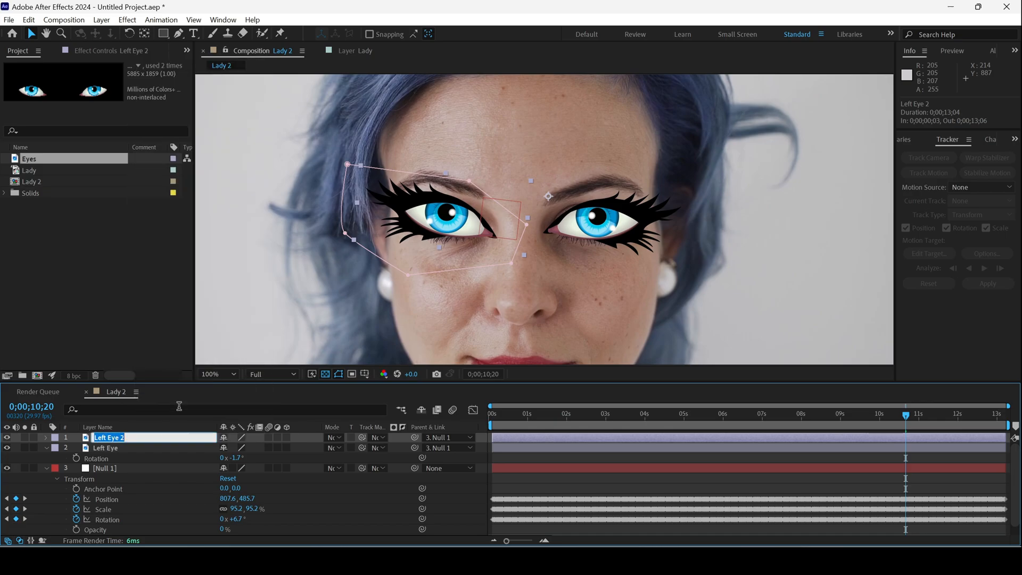
pyautogui.write('Right Eye')
pyautogui.press('Return')
# Rotate the Right Eye layer to -10.7° and realign it over the woman's right eye at about 145.6, -49.3.
pyautogui.press('r')
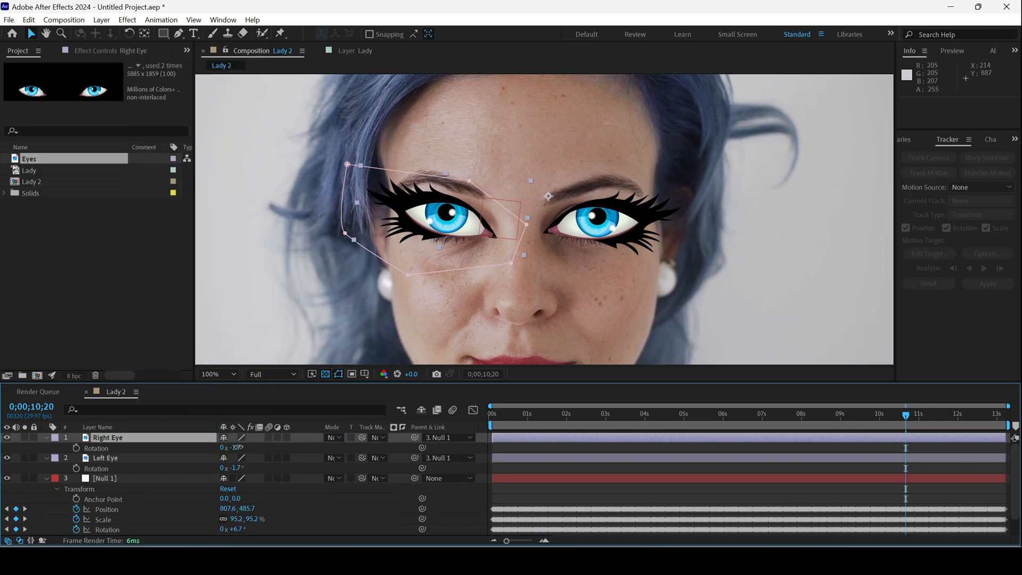
pyautogui.moveTo(237, 447); pyautogui.dragTo(230, 446)
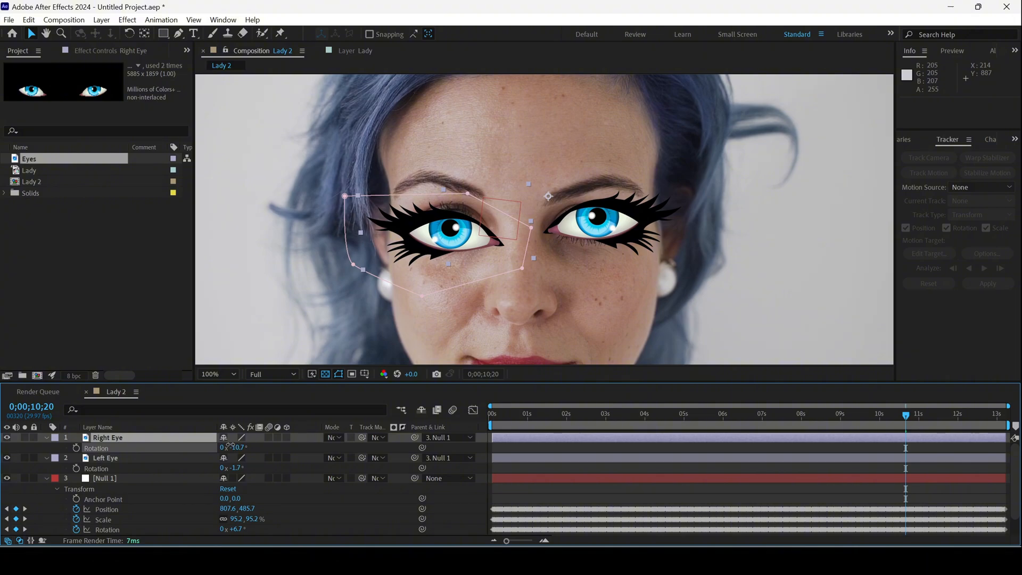
pyautogui.moveTo(464, 248); pyautogui.dragTo(456, 236)
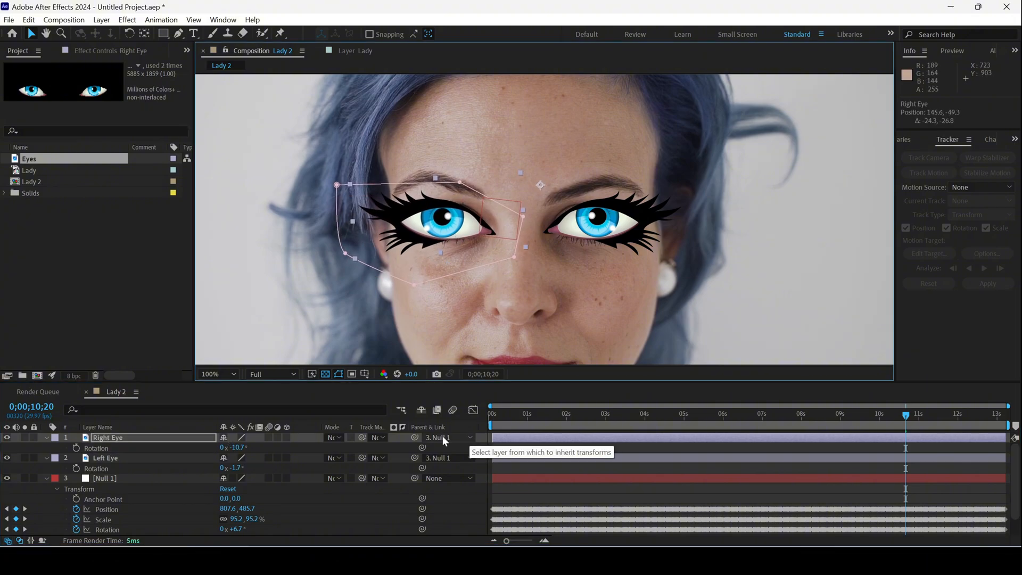
# Return to the first frame at 0;00;00;03 and play the composition to check both tracked eyes.
pyautogui.click(491, 423)
pyautogui.click(393, 293)
pyautogui.press(',')
pyautogui.press(',')
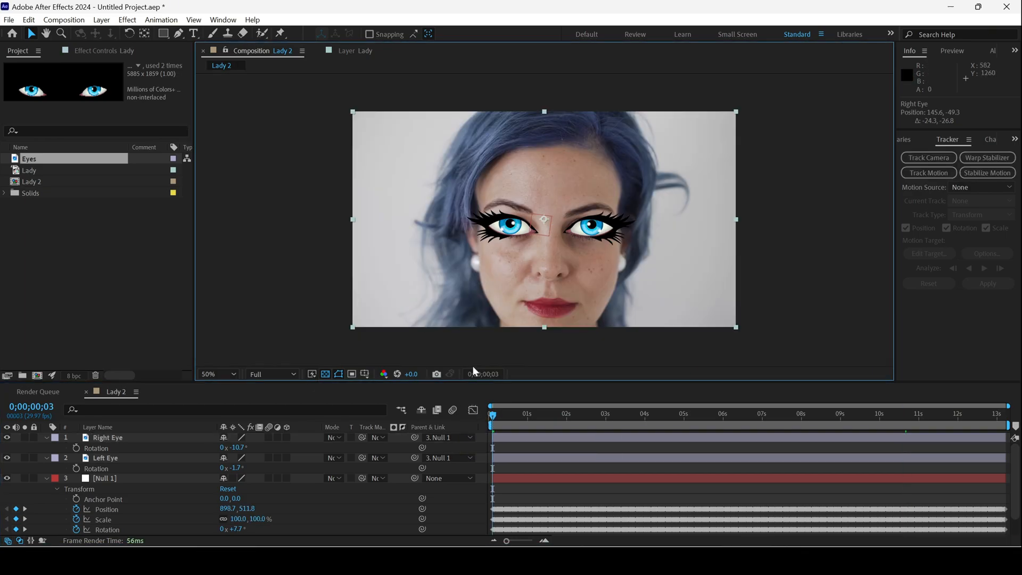
pyautogui.press('space')
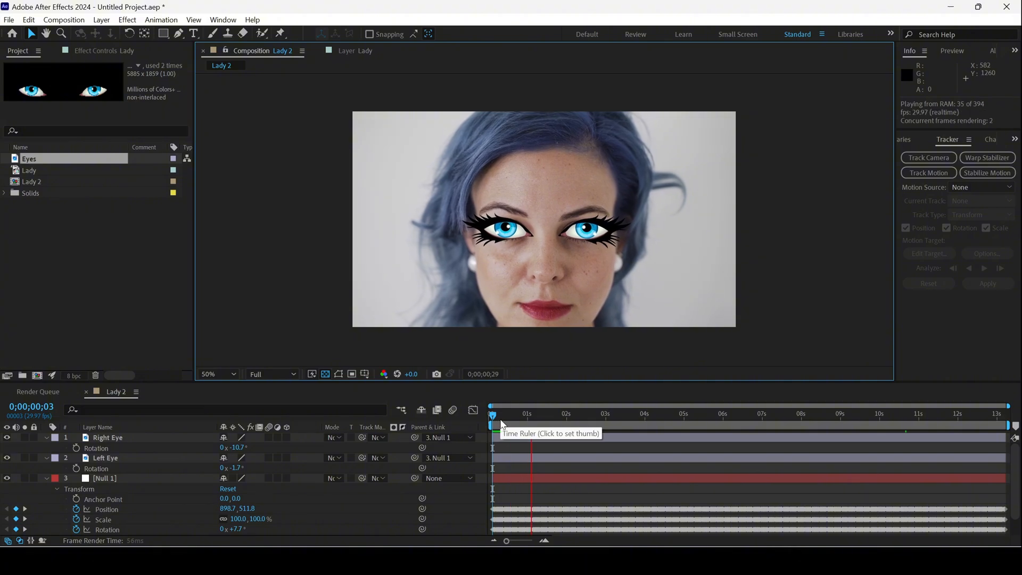